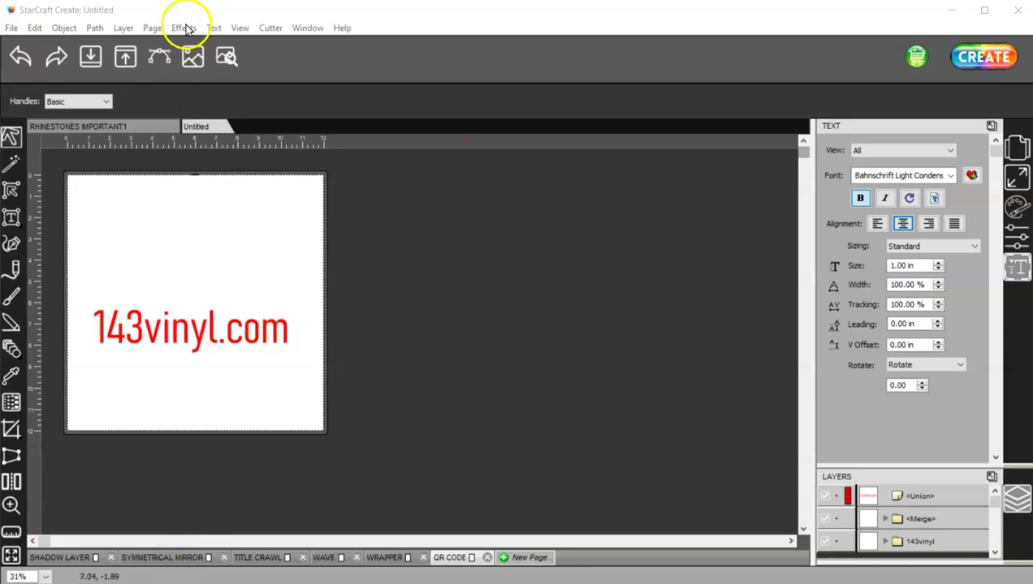
# - Generate a 3.000 × 3.000 in QR code for 143vinyl.com from Effects > QR Code
pyautogui.click(183, 28)
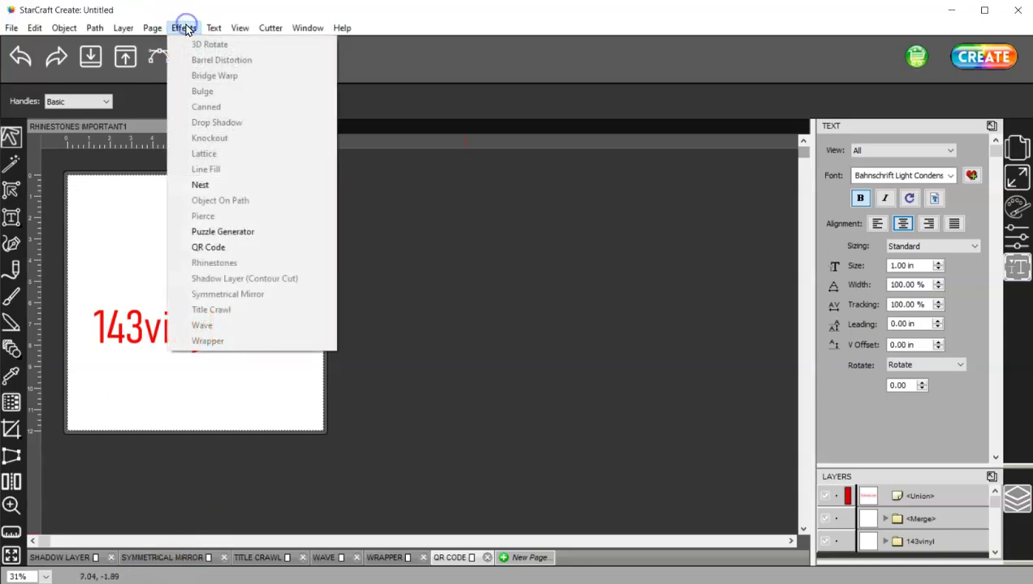
pyautogui.click(208, 251)
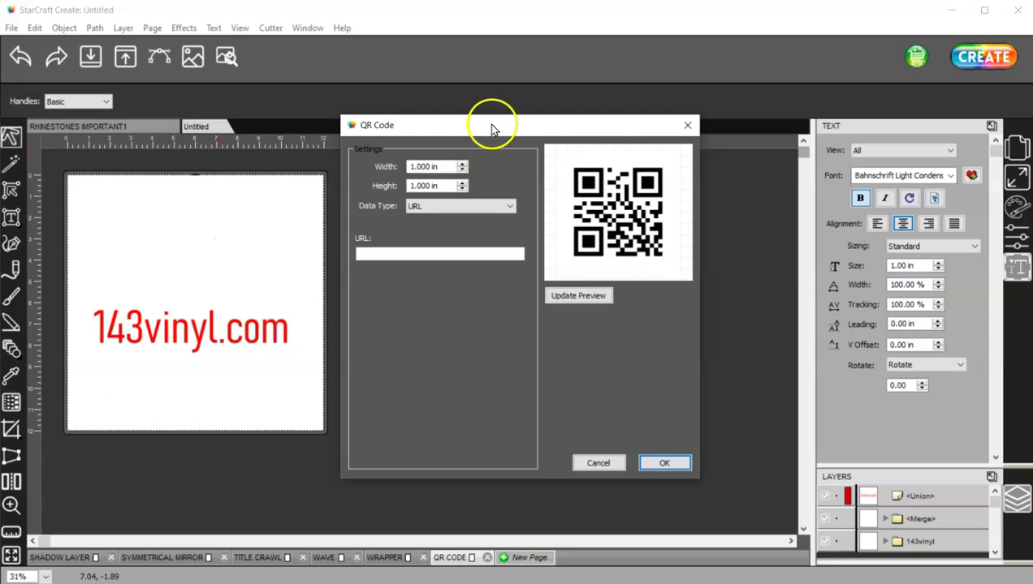
pyautogui.moveTo(493, 121); pyautogui.dragTo(608, 101)
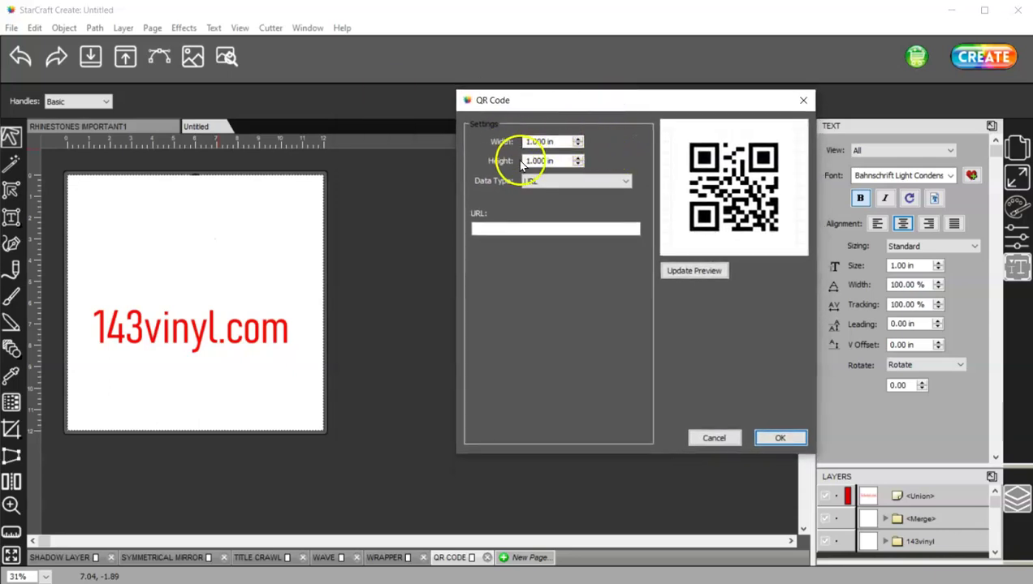
pyautogui.click(577, 140)
pyautogui.click(577, 140)
pyautogui.click(577, 159)
pyautogui.click(577, 158)
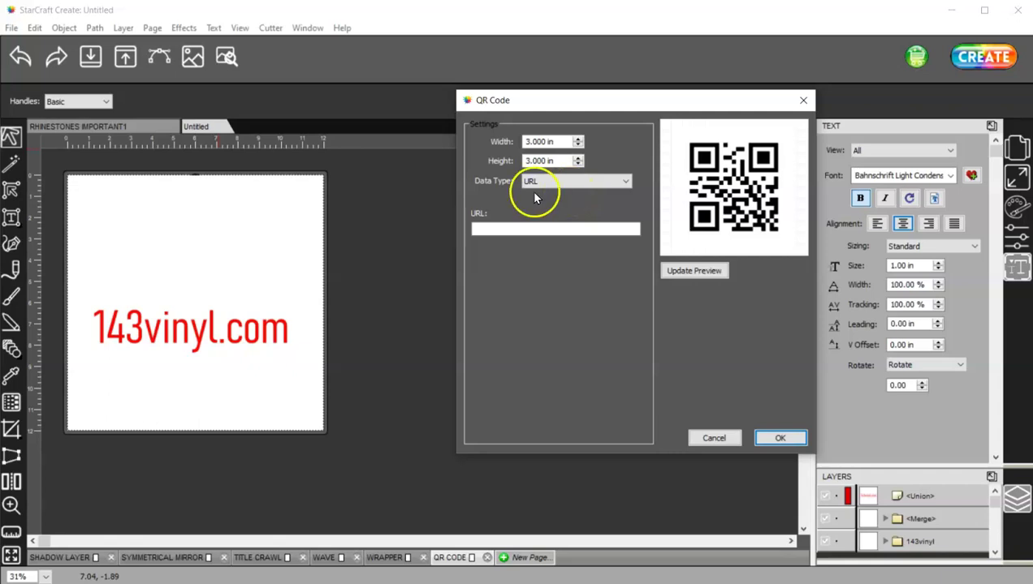
pyautogui.click(485, 228)
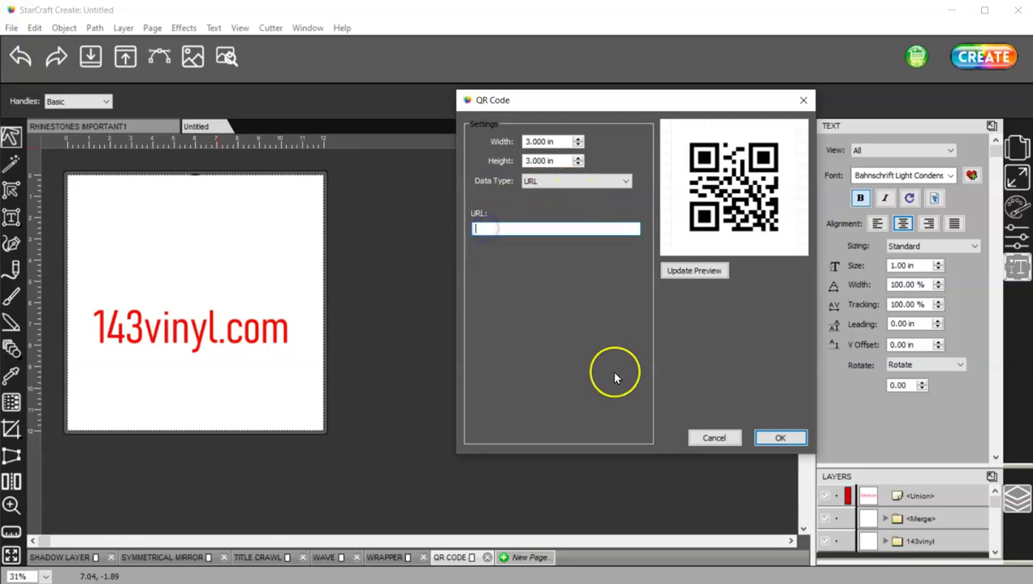
pyautogui.write('143vinyl.c')
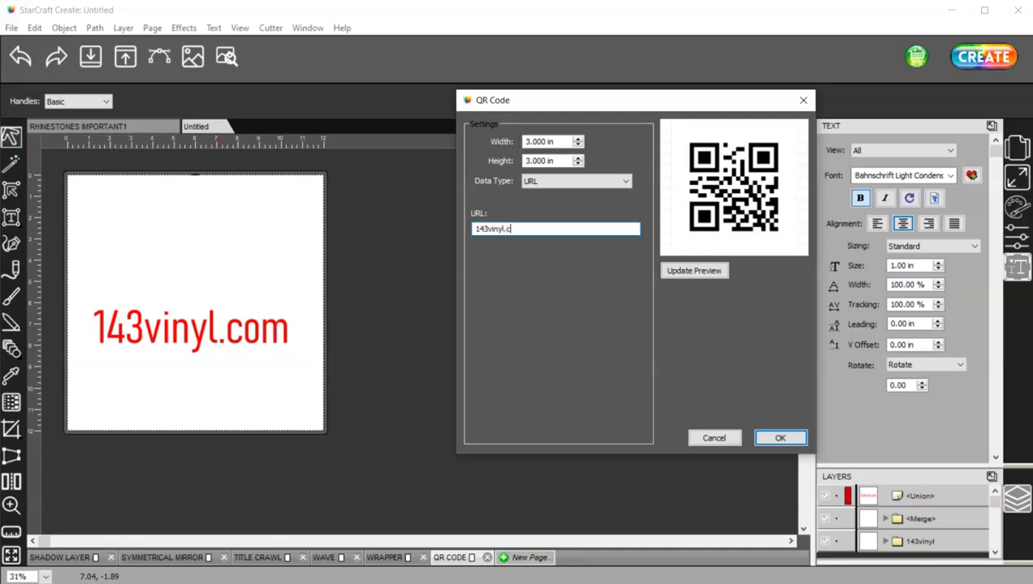
pyautogui.write('om')
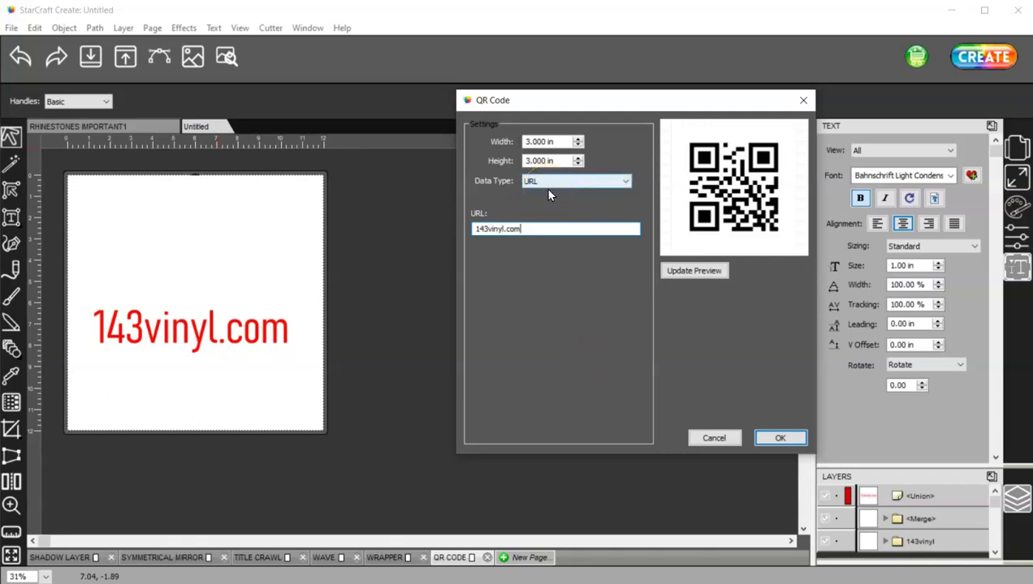
pyautogui.click(716, 272)
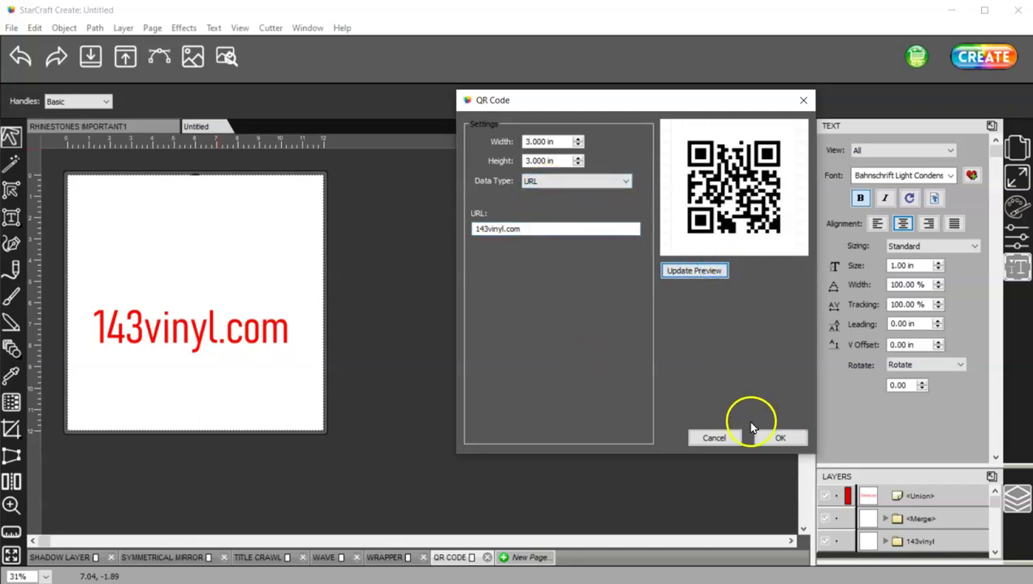
pyautogui.click(765, 439)
# - Drag the QR code to sit centred above the red 143vinyl.com text, then deselect it
pyautogui.moveTo(111, 222); pyautogui.dragTo(185, 263)
pyautogui.click(269, 357)
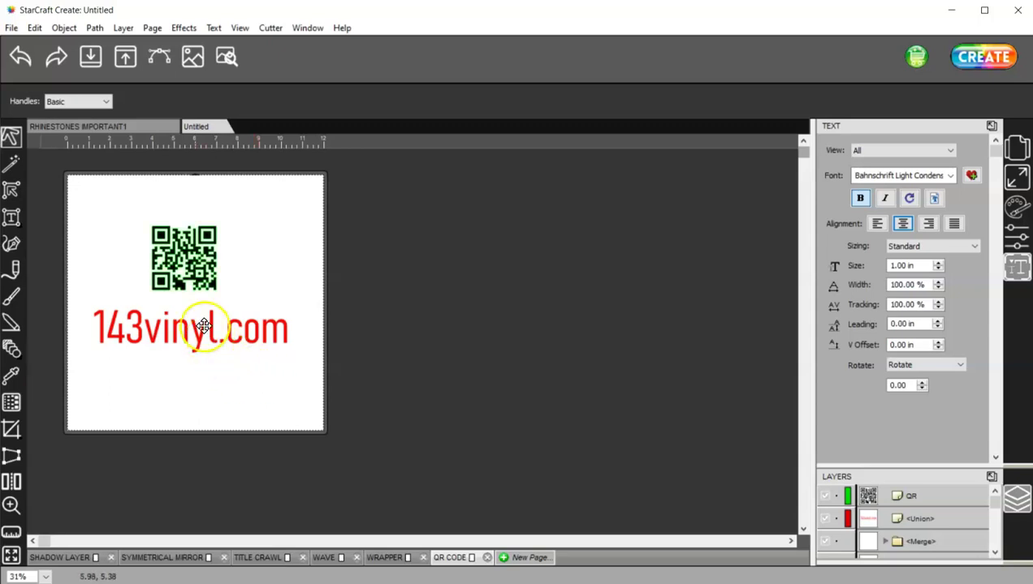
pyautogui.click(183, 28)
pyautogui.click(236, 247)
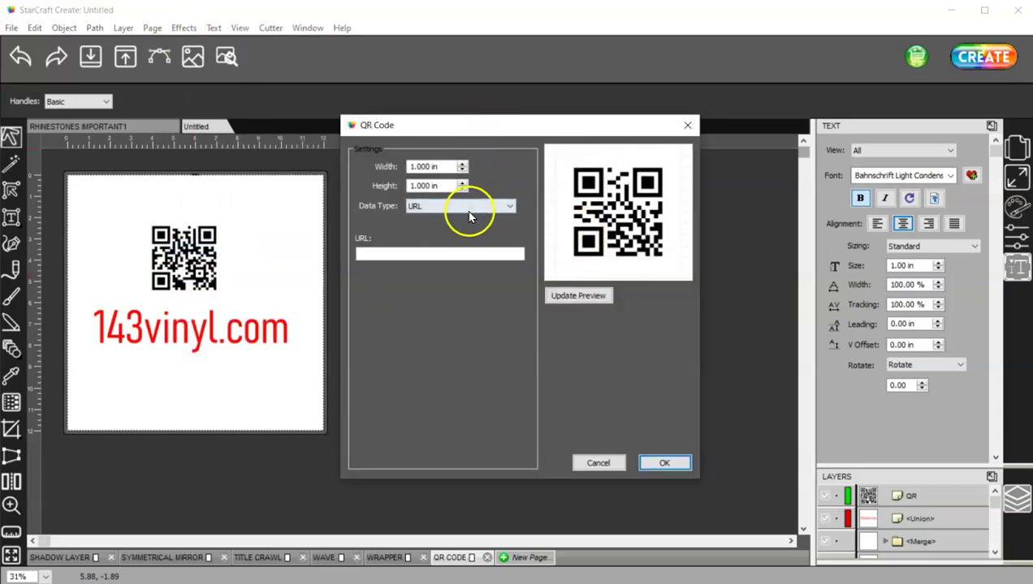
pyautogui.click(468, 208)
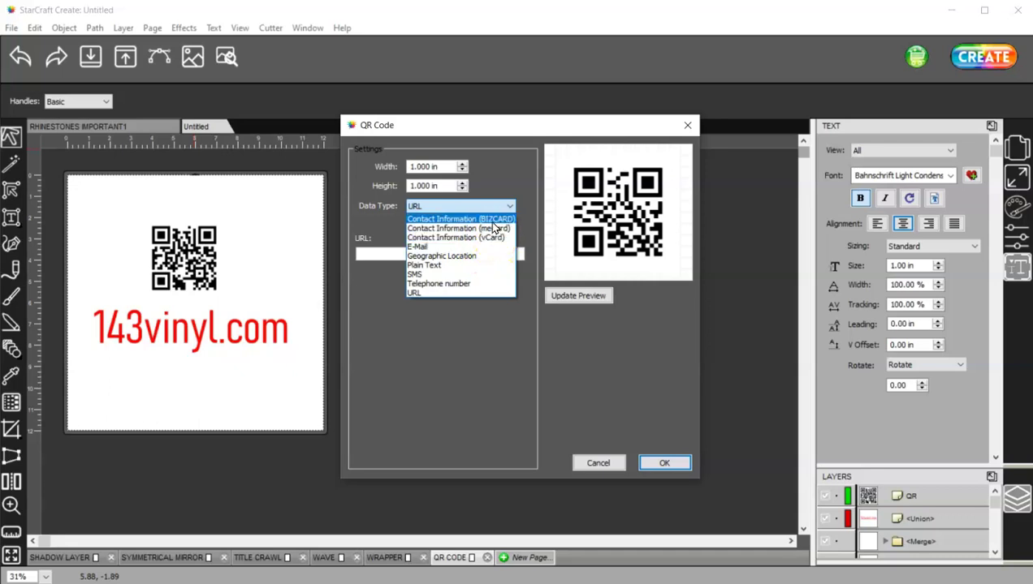
pyautogui.click(489, 293)
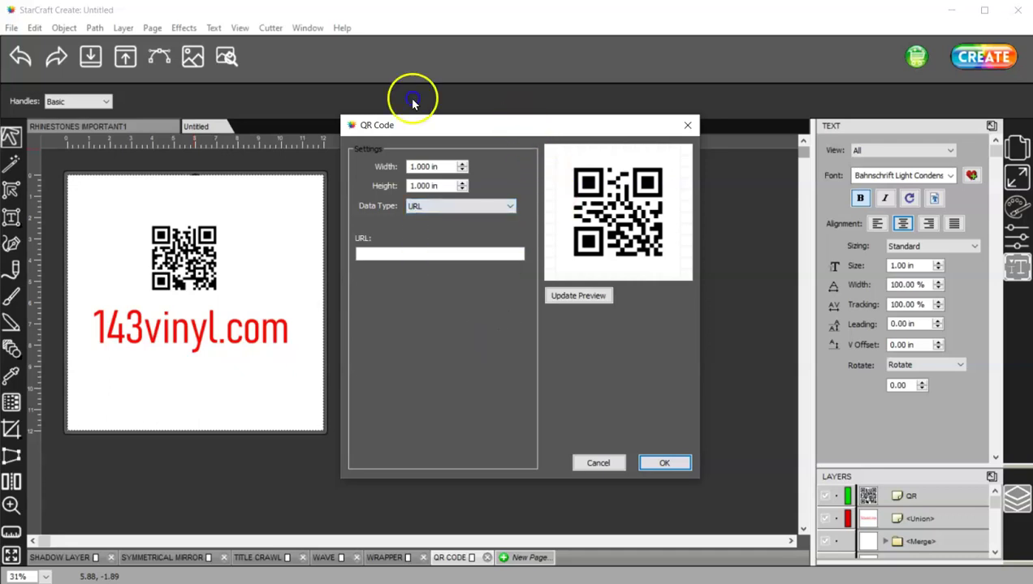
pyautogui.moveTo(516, 124); pyautogui.dragTo(553, 116)
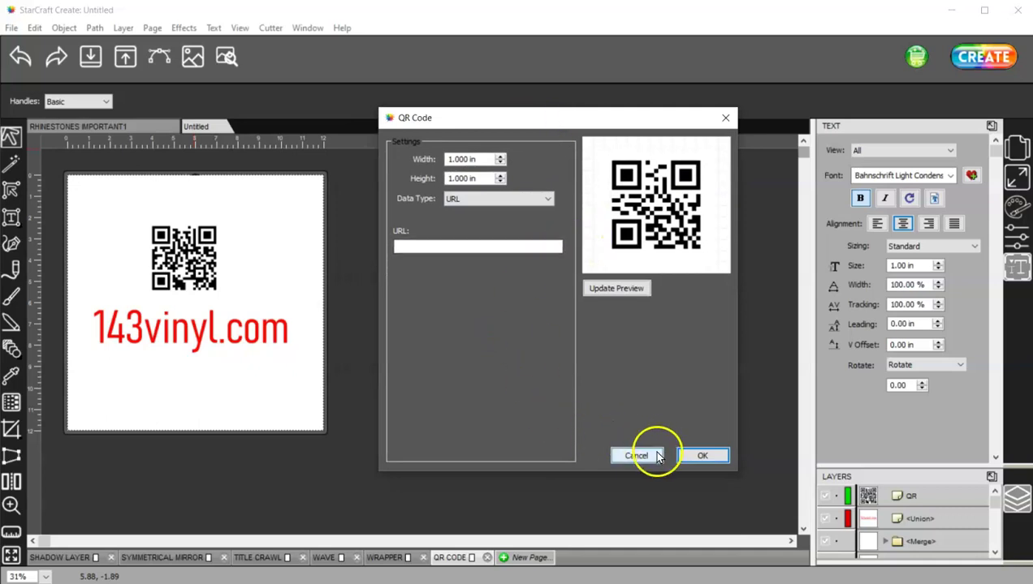
pyautogui.click(645, 453)
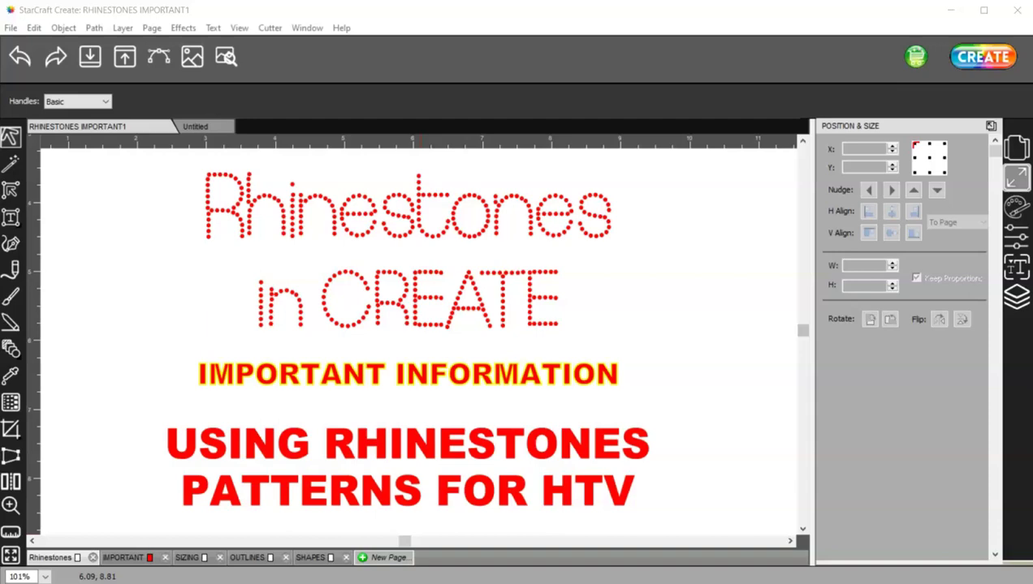
# - Go to the IMPORTANT page and scroll through the GUIDELINES to item 5
pyautogui.click(138, 558)
pyautogui.scroll(-5, 166, 479)
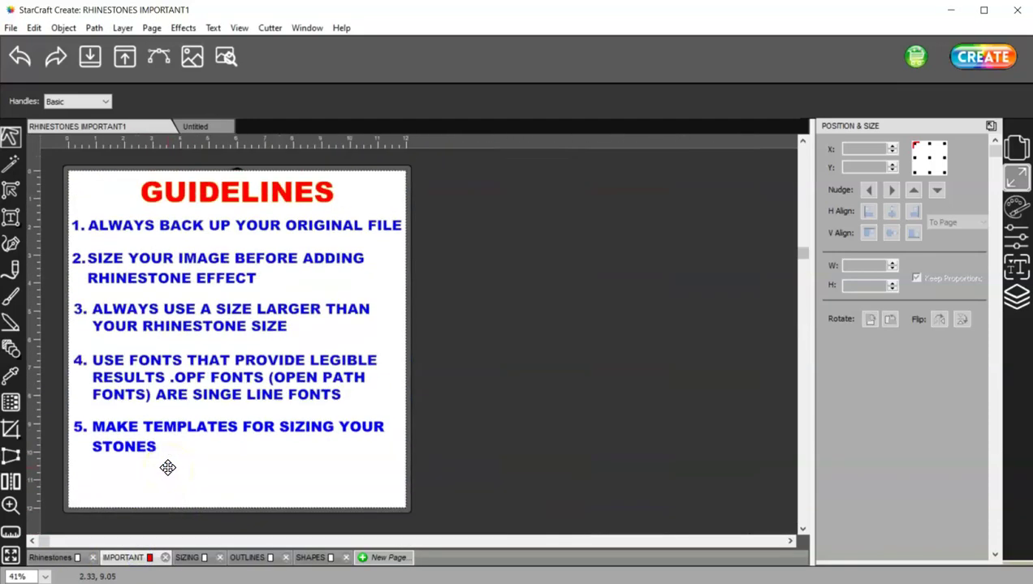
pyautogui.press('alt')
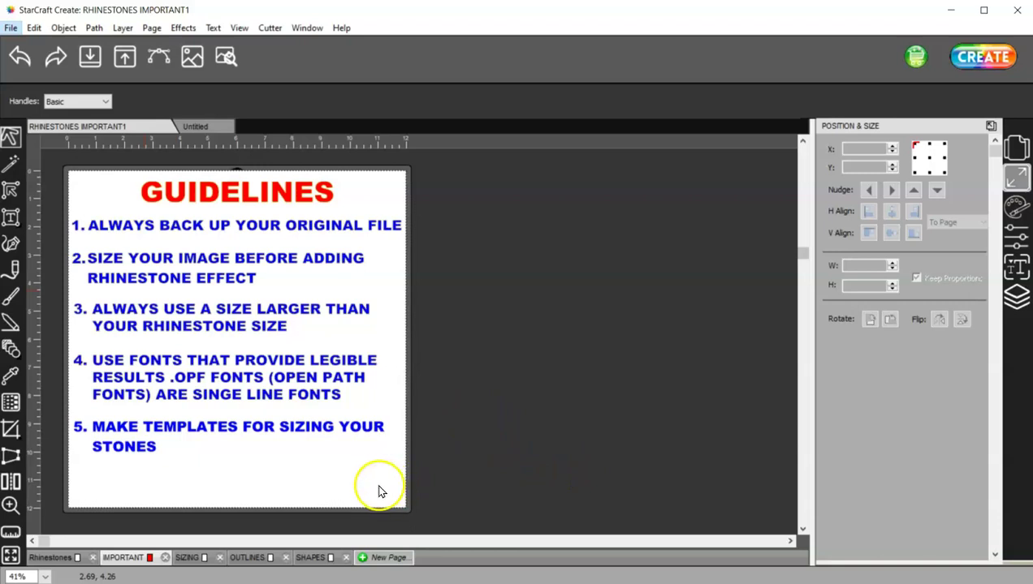
pyautogui.click(189, 558)
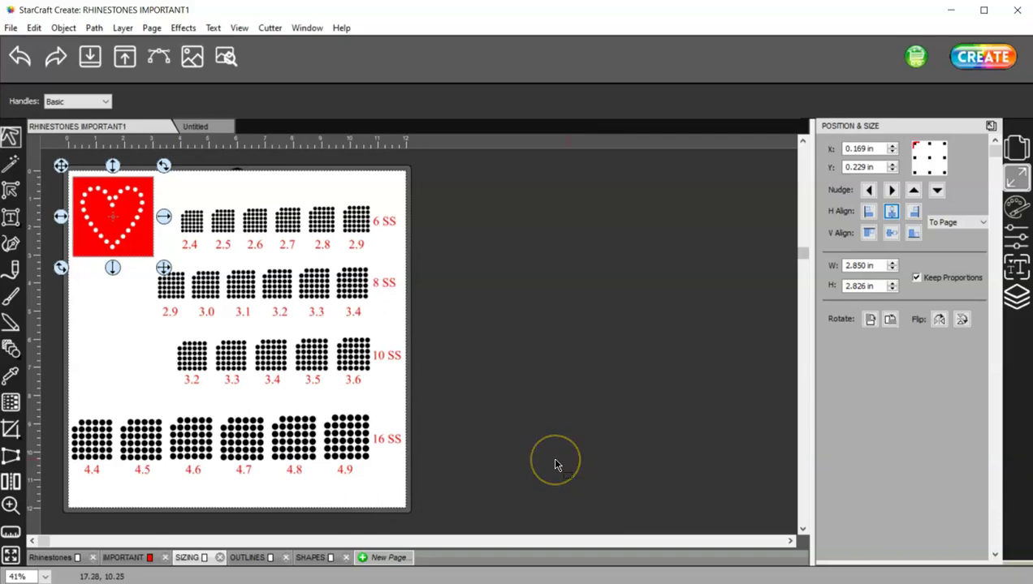
# - Switch to the OUTLINES page and select the bold rhinestone RMC design
pyautogui.click(244, 558)
pyautogui.click(301, 291)
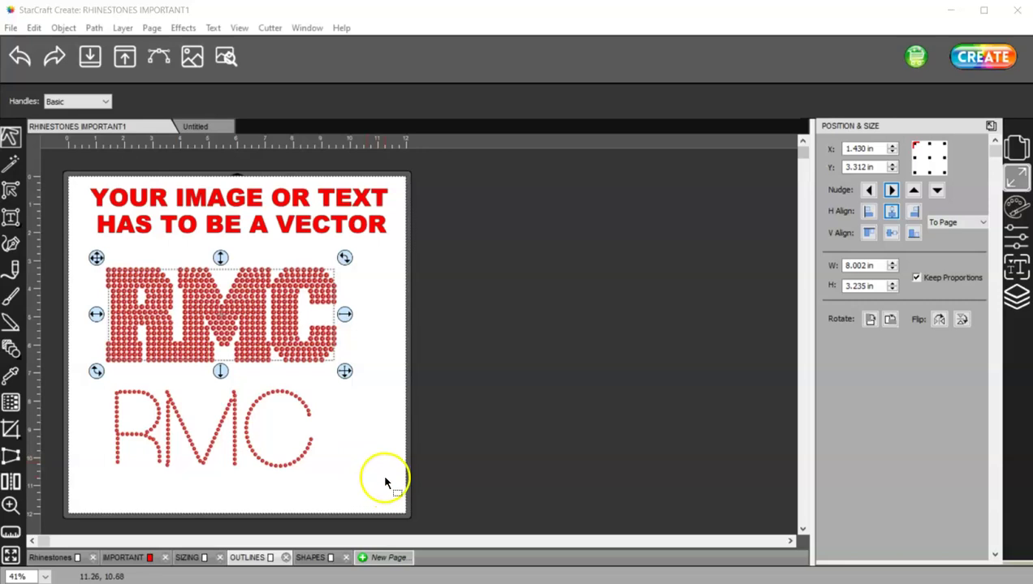
# - Unhide the solid red RMC (1) layer and select each RMC layer in turn
pyautogui.click(1021, 301)
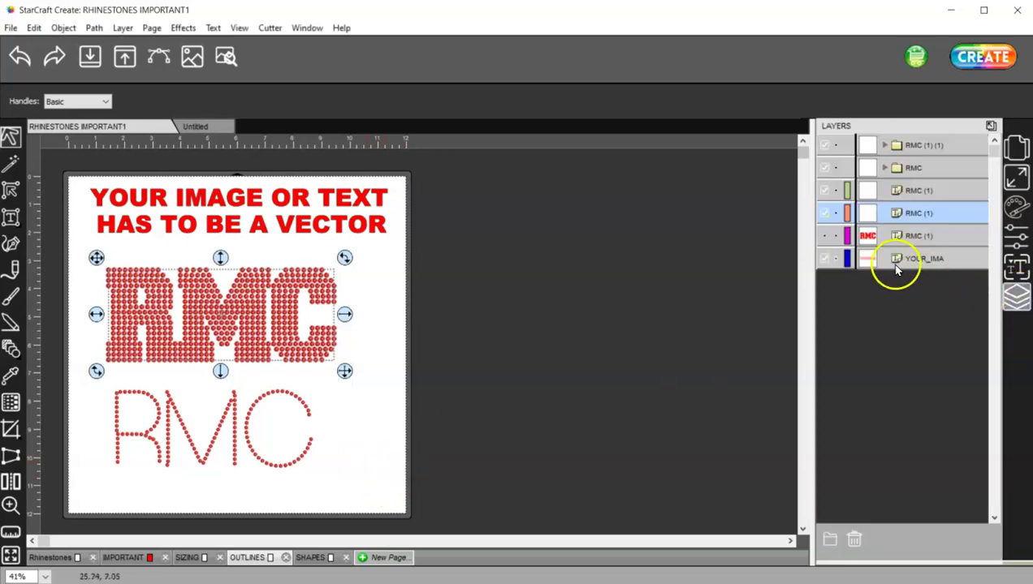
pyautogui.click(824, 236)
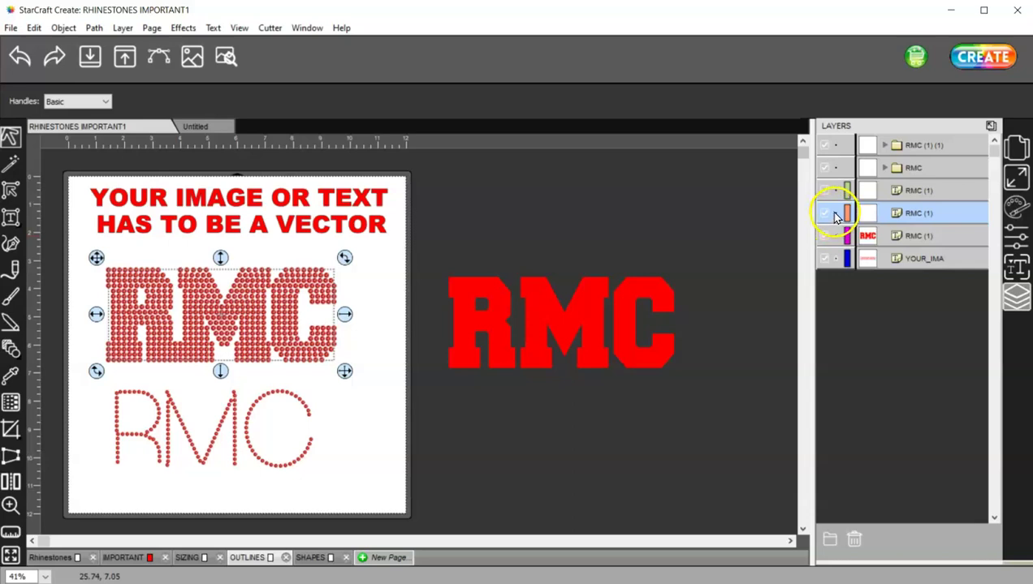
pyautogui.click(911, 165)
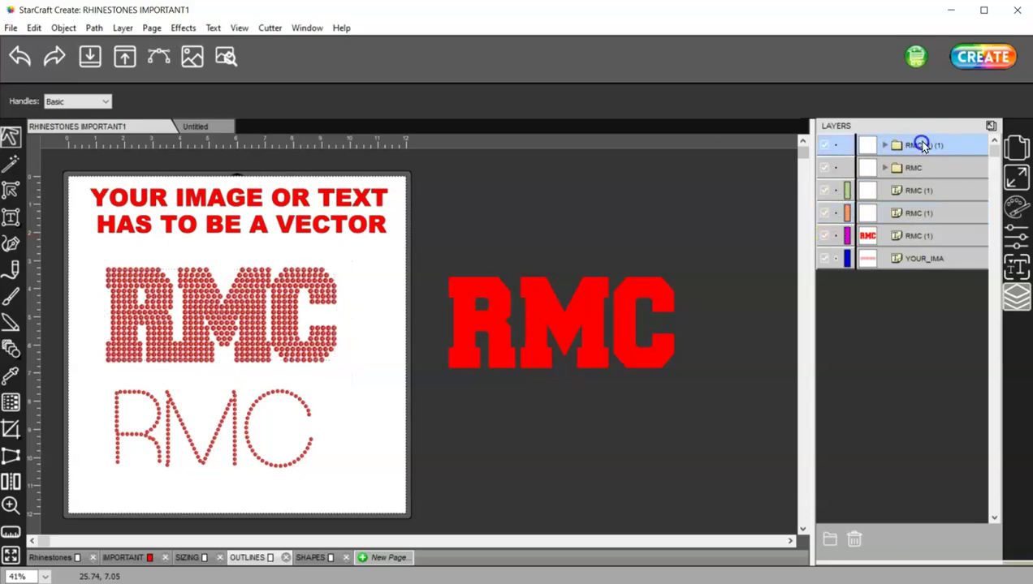
pyautogui.click(940, 186)
pyautogui.click(928, 210)
pyautogui.click(918, 234)
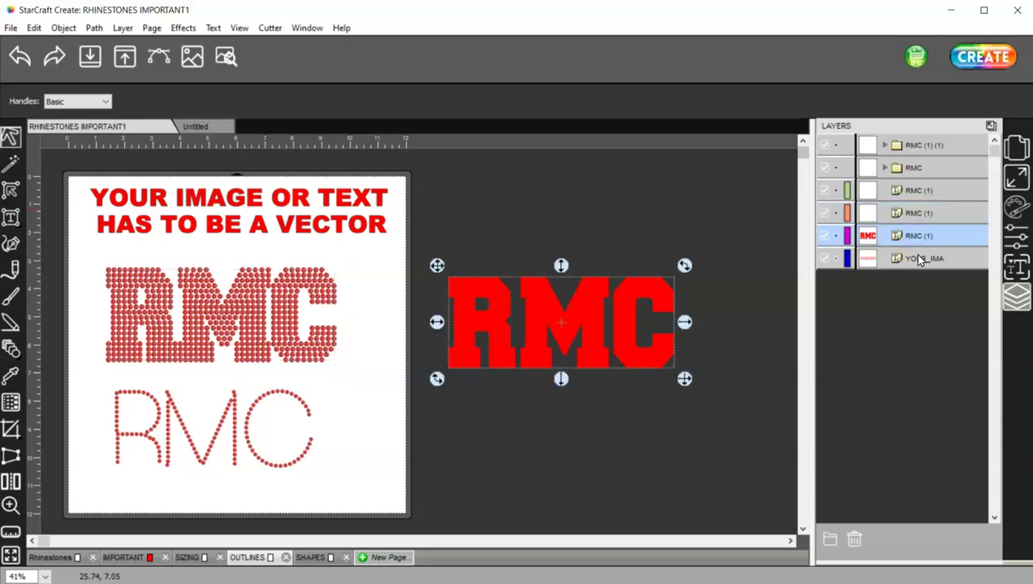
# - Toggle the vector heading text's visibility off and on, then raise the solid red RMC slightly
pyautogui.click(918, 257)
pyautogui.click(826, 259)
pyautogui.click(826, 259)
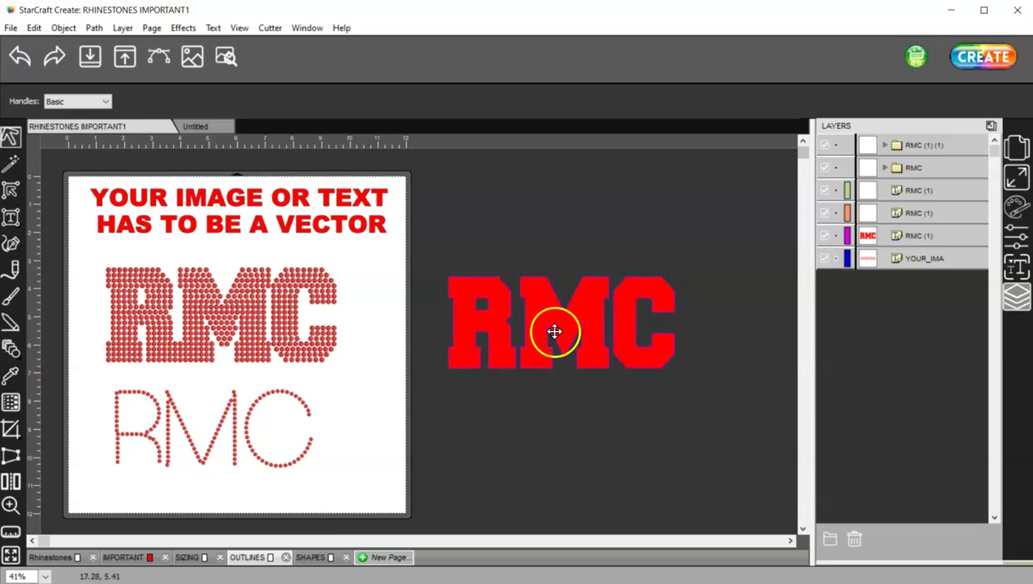
pyautogui.moveTo(553, 335); pyautogui.dragTo(548, 266)
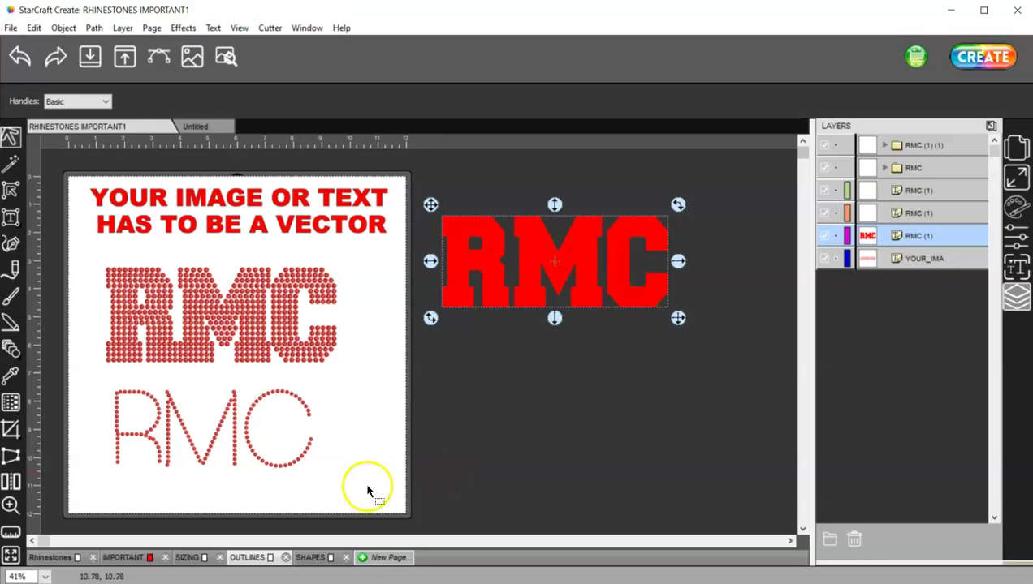
# - Add a new RMC text object beside the page and select its text
pyautogui.click(12, 217)
pyautogui.click(459, 386)
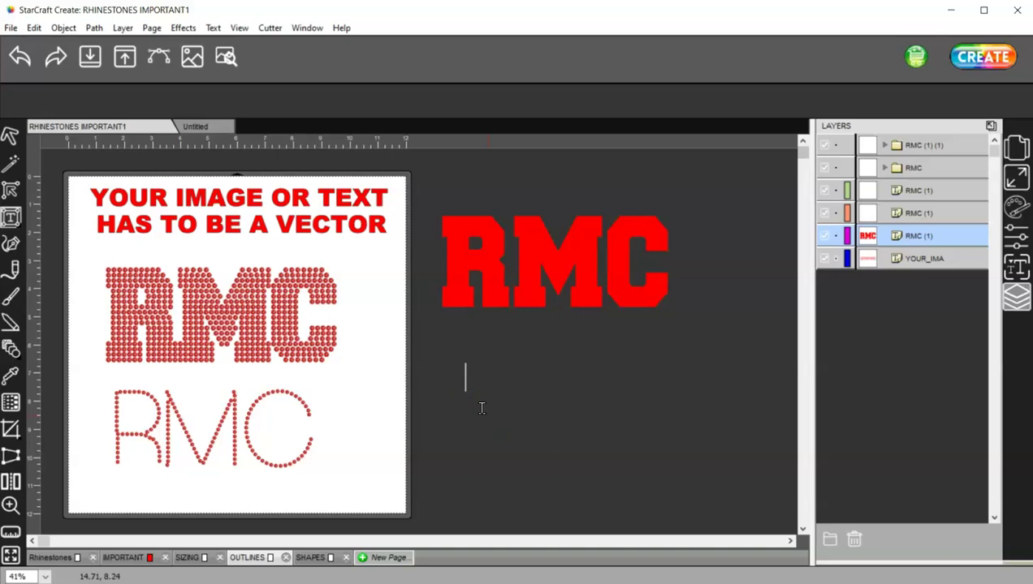
pyautogui.write('RMC')
pyautogui.moveTo(487, 410); pyautogui.dragTo(468, 383)
pyautogui.click(532, 381)
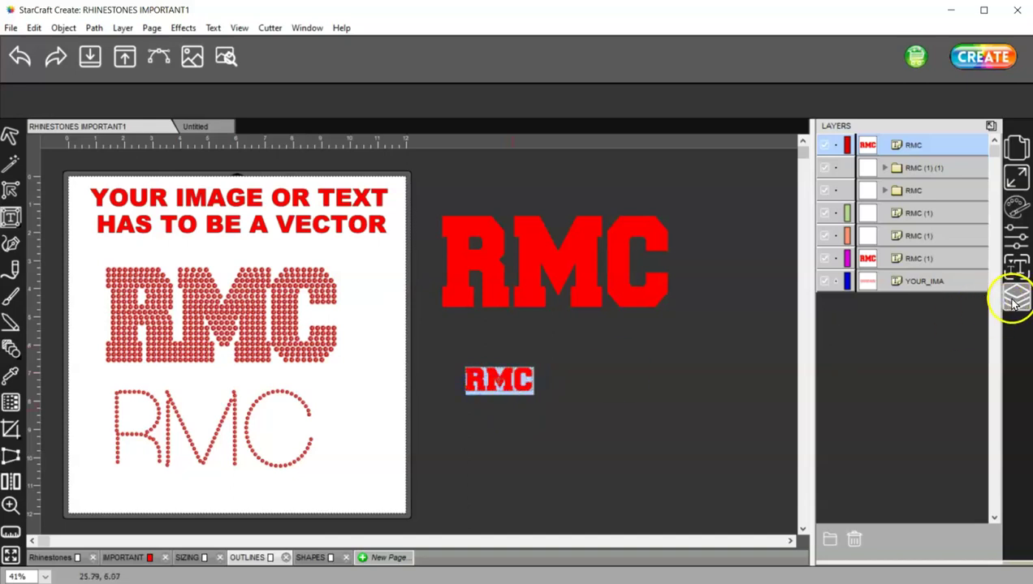
# - Set the new RMC text's font to Europe Underground
pyautogui.click(1014, 264)
pyautogui.click(885, 177)
pyautogui.scroll(3, 885, 177)
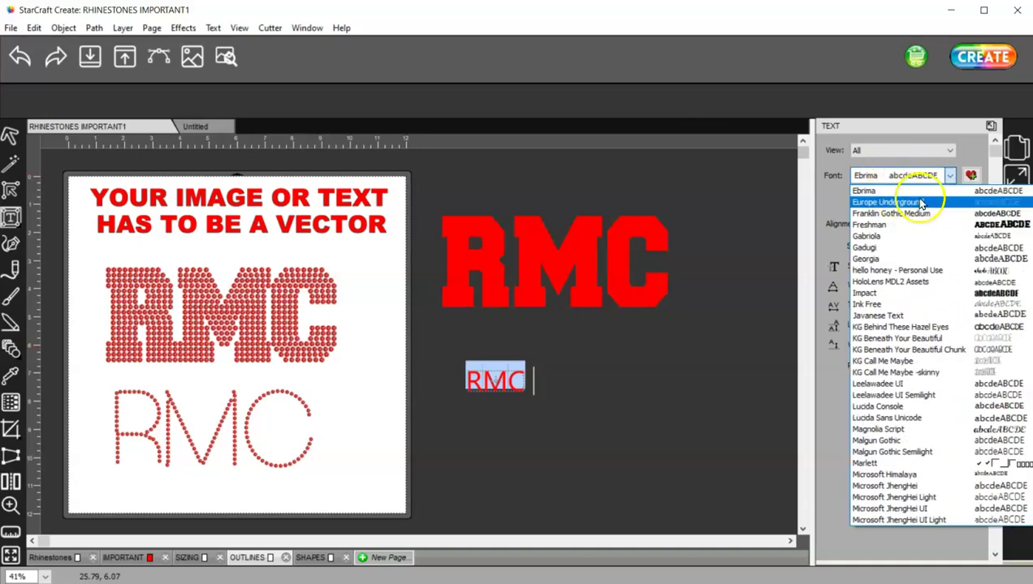
pyautogui.click(887, 202)
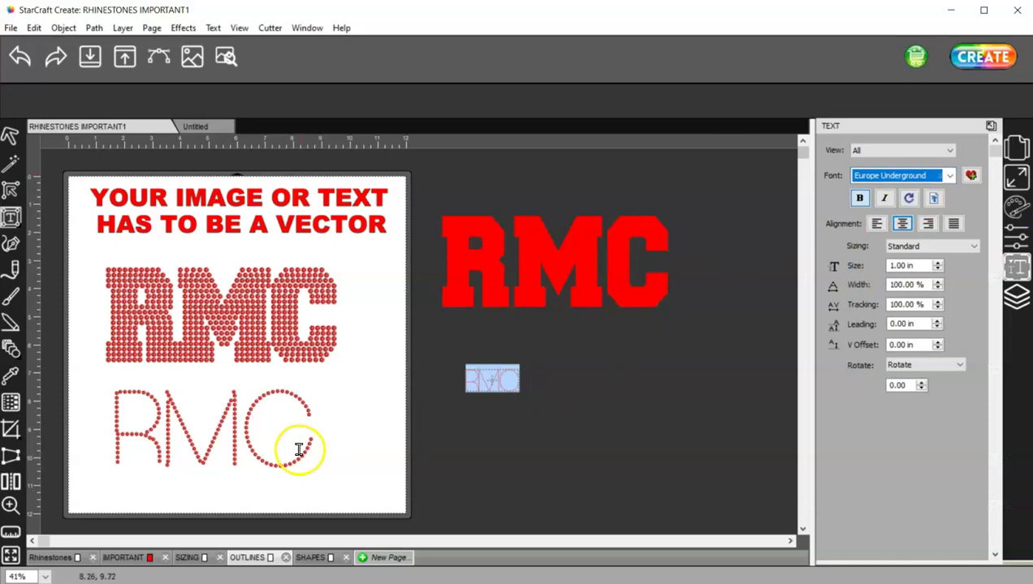
# - Delete both rhinestone RMC designs
pyautogui.click(10, 136)
pyautogui.moveTo(383, 479); pyautogui.dragTo(84, 243)
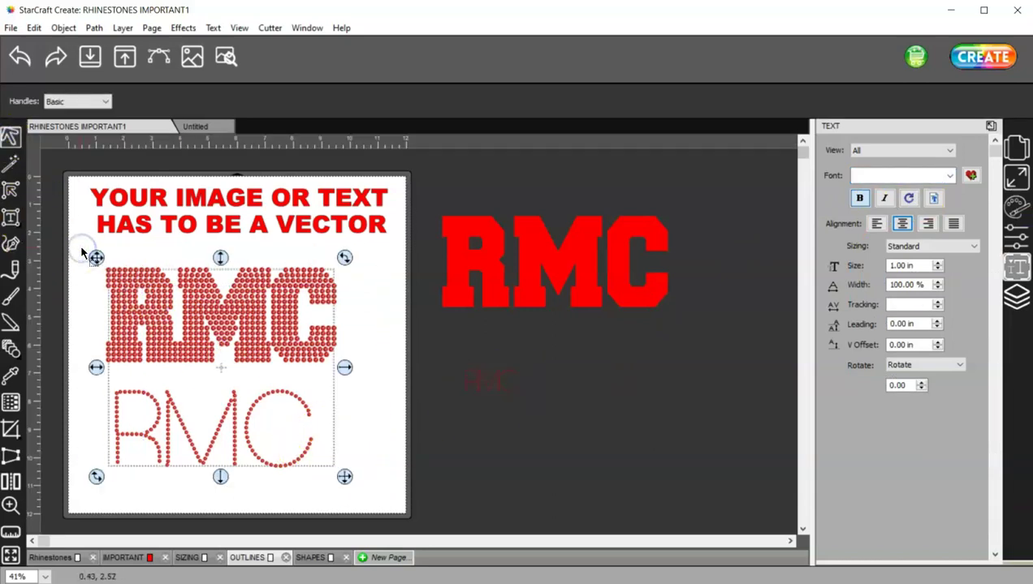
pyautogui.press('Delete')
# - Move the solid red RMC and thin Europe Underground RMC onto the page, enlarging the thin one
pyautogui.moveTo(567, 276); pyautogui.dragTo(236, 327)
pyautogui.moveTo(572, 438); pyautogui.dragTo(453, 351)
pyautogui.moveTo(507, 382)
pyautogui.mouseDown()
pyautogui.moveTo(365, 407)
pyautogui.moveTo(186, 414)
pyautogui.mouseUp()
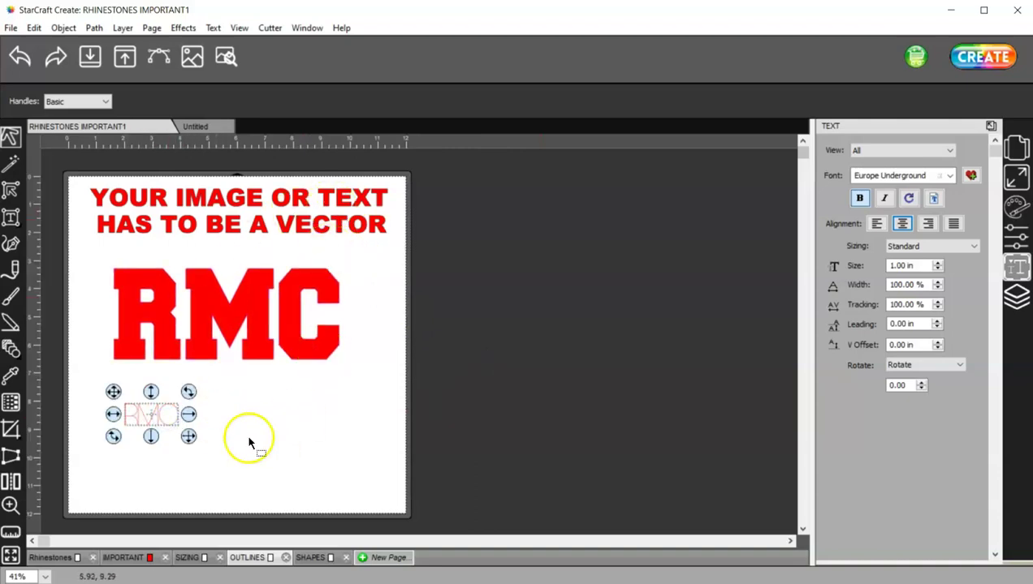
pyautogui.moveTo(188, 437); pyautogui.dragTo(342, 477)
pyautogui.moveTo(266, 451); pyautogui.dragTo(260, 436)
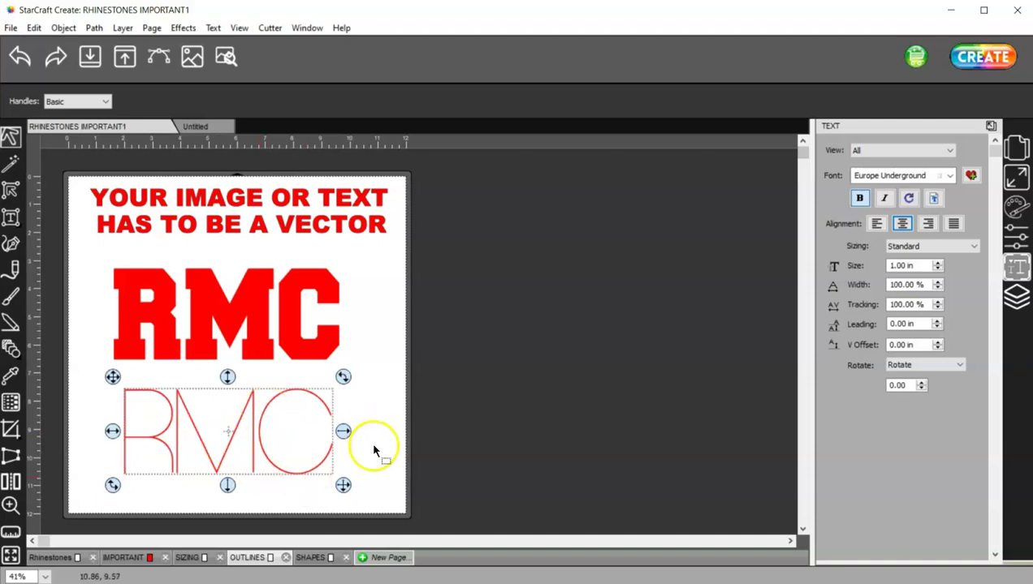
# - Set the thin outline RMC's width to 8 in under Position & Size
pyautogui.click(1014, 180)
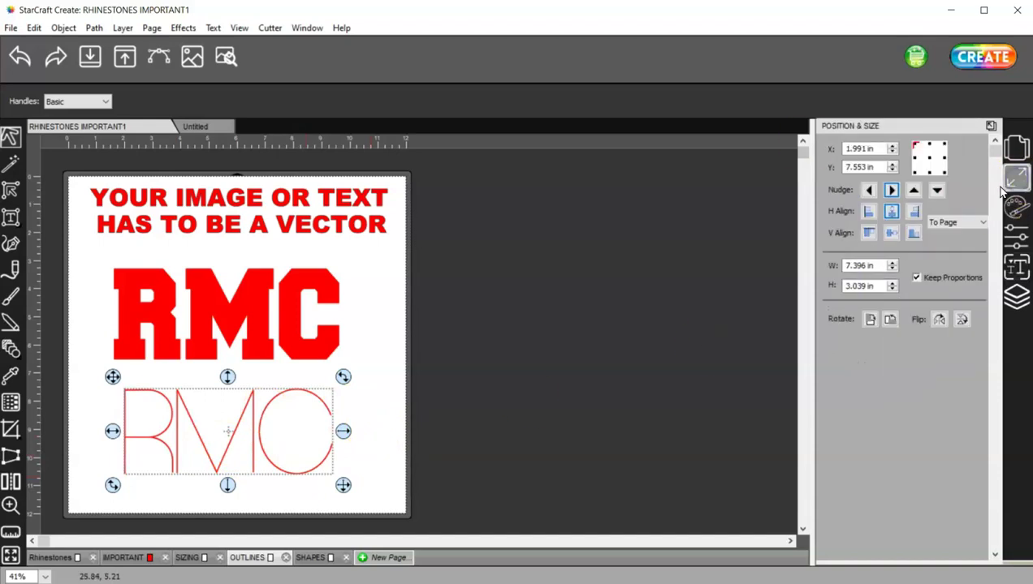
pyautogui.click(874, 267)
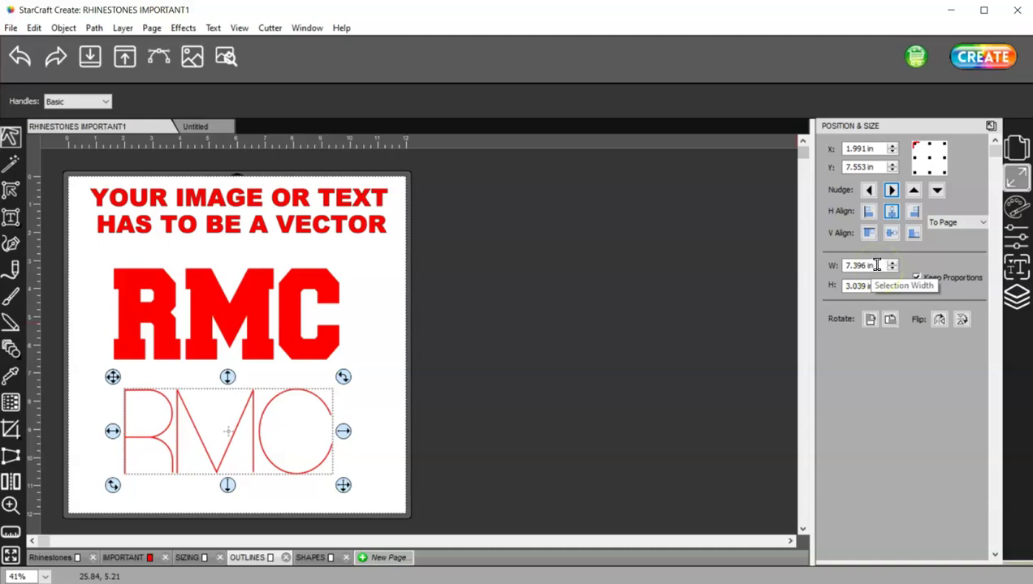
pyautogui.click(865, 265)
pyautogui.click(302, 398)
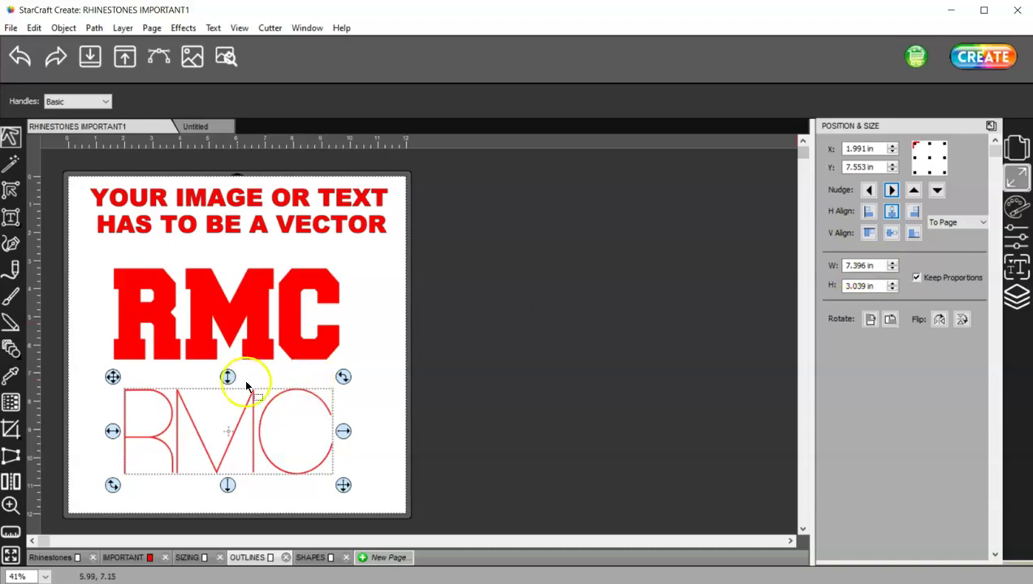
pyautogui.click(211, 340)
pyautogui.click(196, 445)
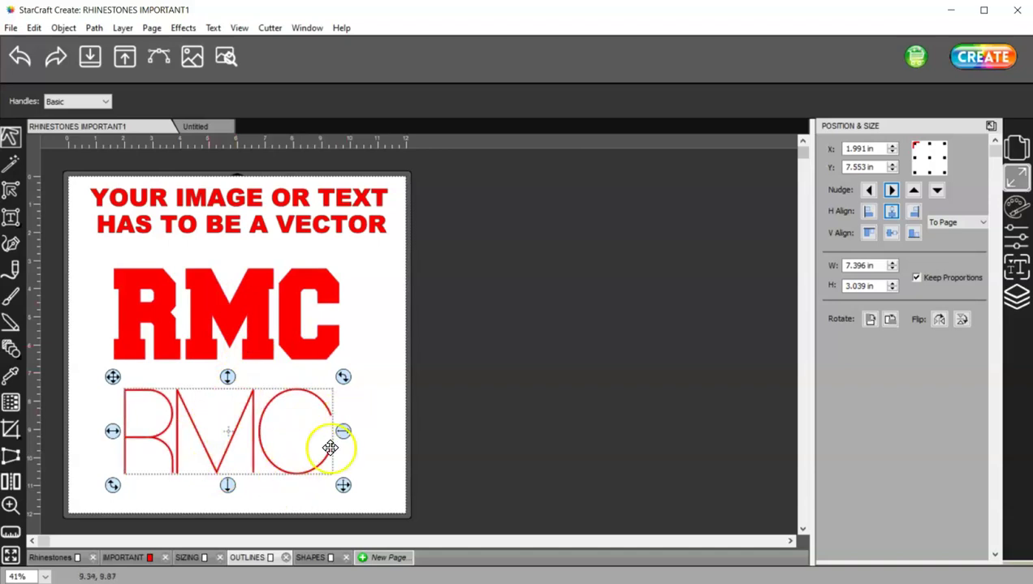
pyautogui.click(876, 267)
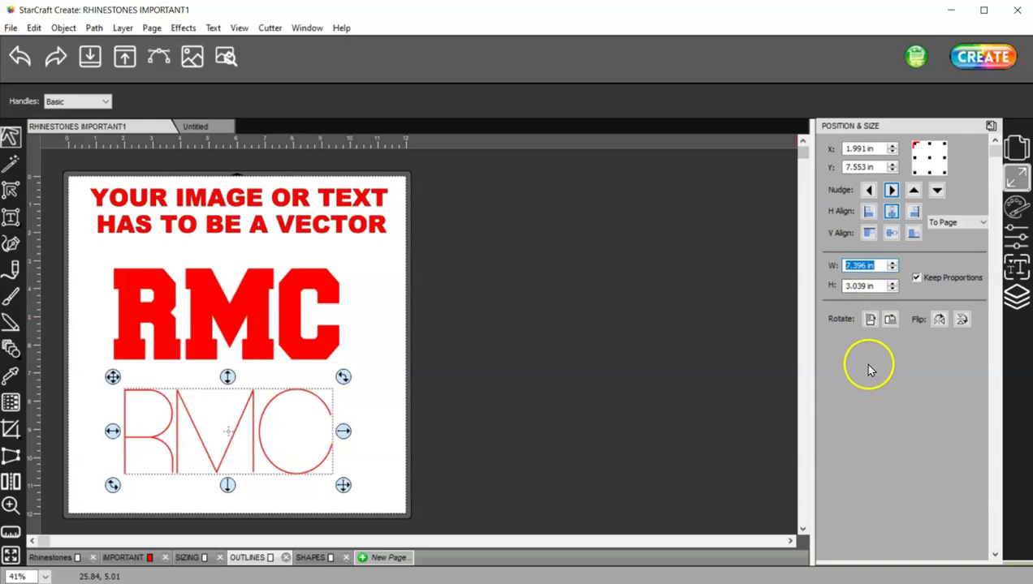
pyautogui.write('8.')
pyautogui.press('Tab')
# - Set the solid red RMC's width to 8 in as well
pyautogui.click(288, 322)
pyautogui.doubleClick(874, 266)
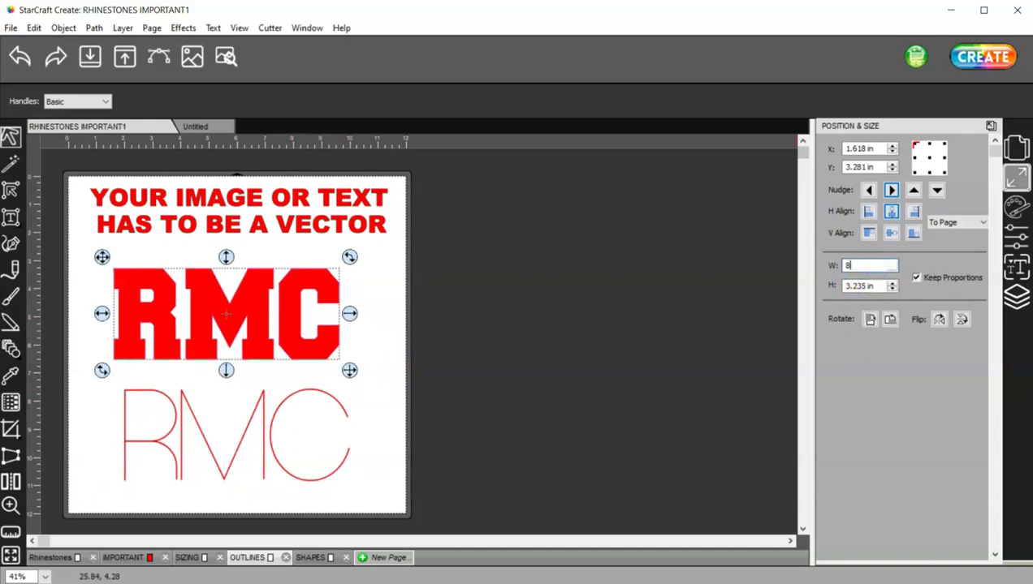
pyautogui.write('8.')
pyautogui.press('Tab')
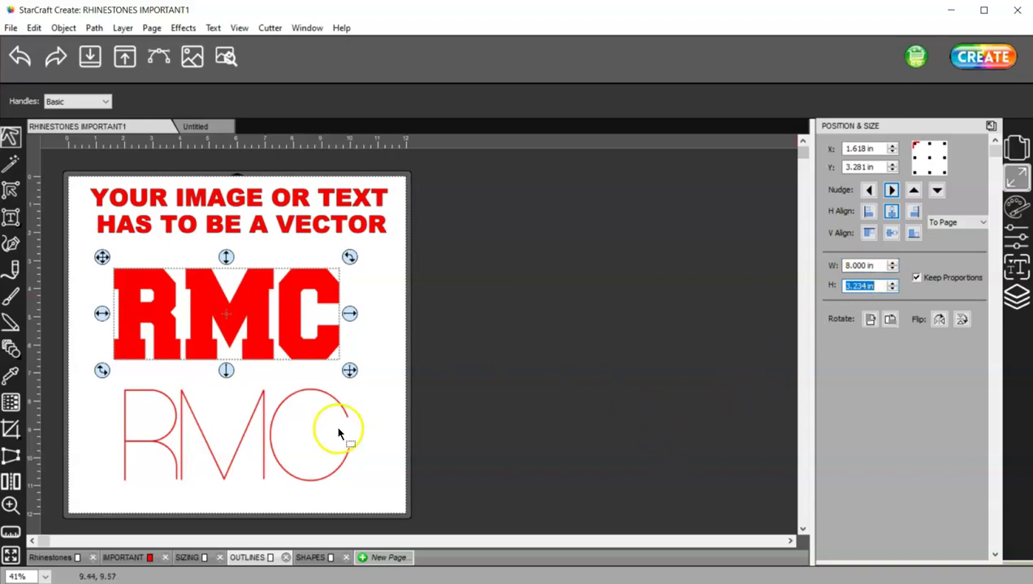
pyautogui.click(321, 475)
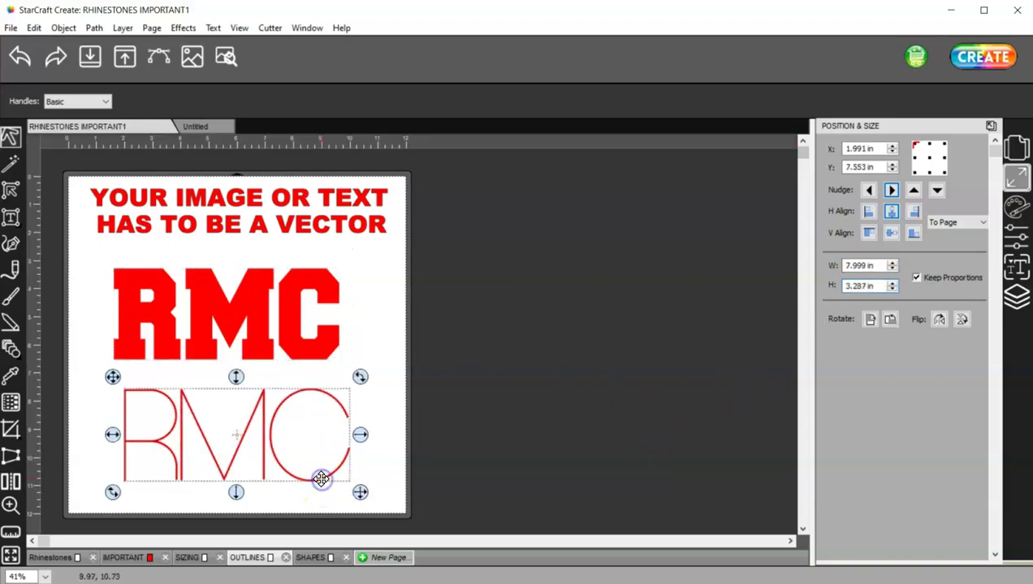
# - Open Effects > Rhinestones for the thin RMC and choose SS 10 (2.80 mm) stones
pyautogui.click(185, 30)
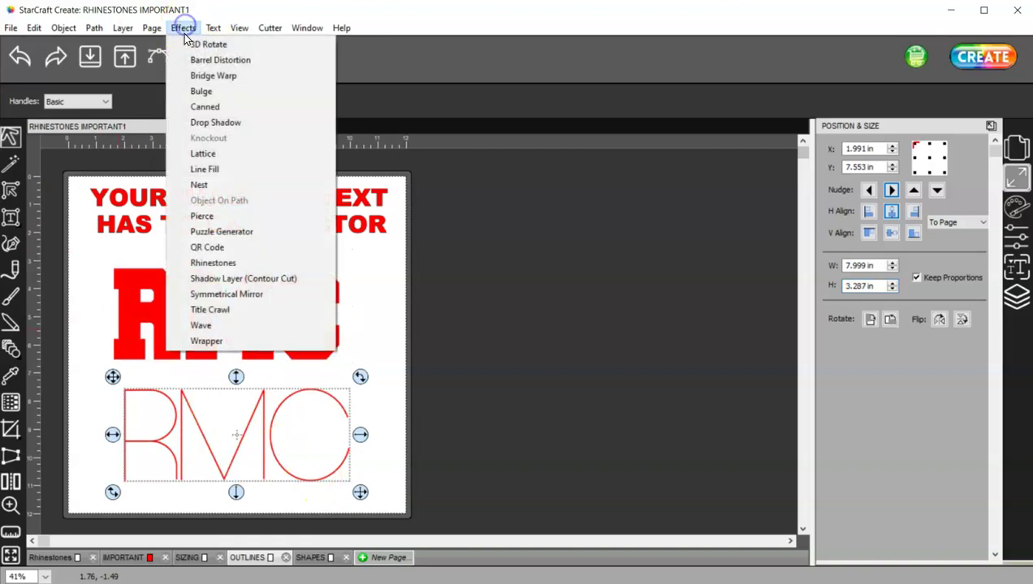
pyautogui.click(277, 265)
pyautogui.moveTo(484, 143); pyautogui.dragTo(673, 130)
pyautogui.scroll(-4, 581, 230)
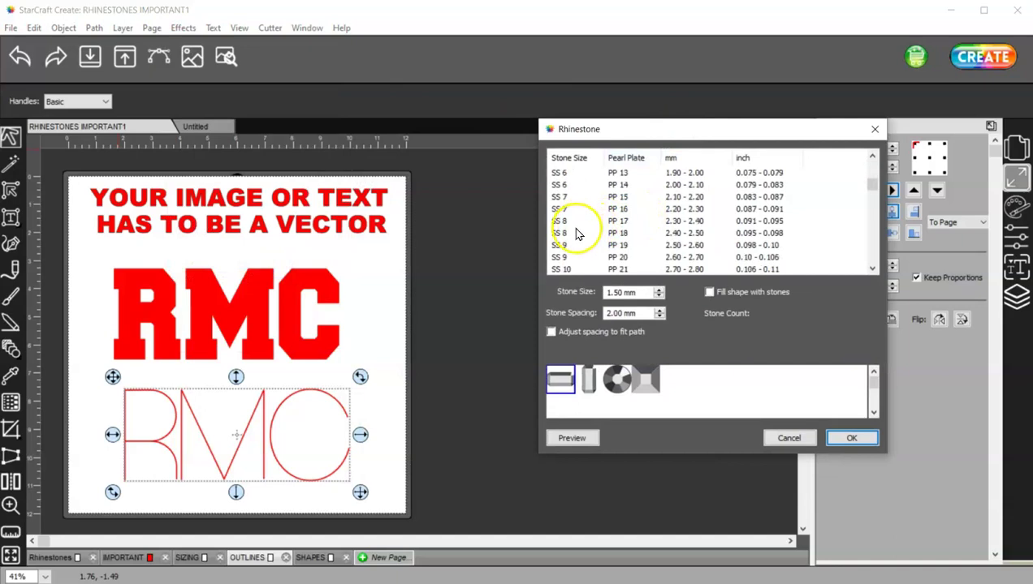
pyautogui.click(453, 218)
pyautogui.click(631, 268)
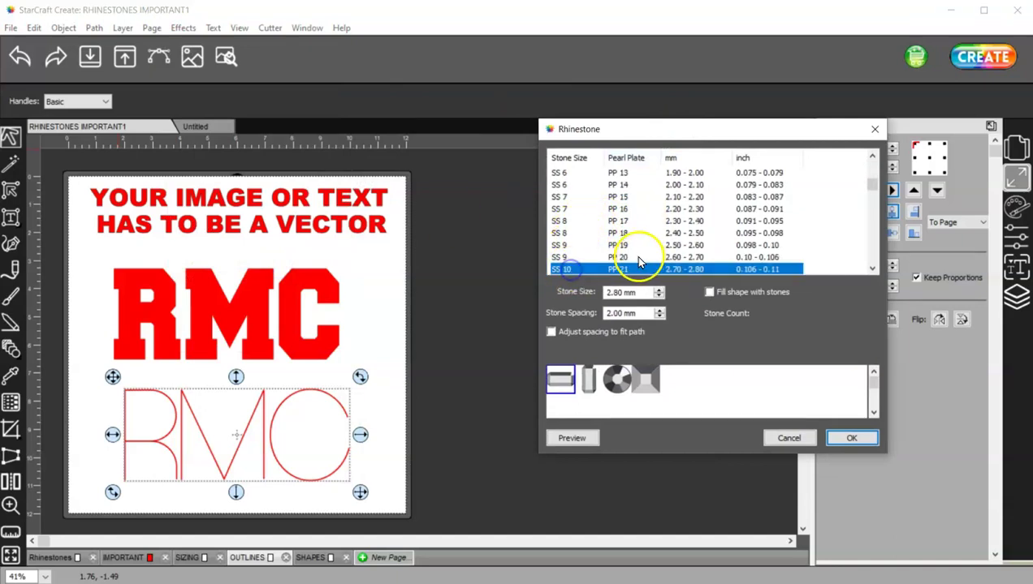
# - Use 0.50 mm spacing fitted to the path with round stones, preview, and apply
pyautogui.doubleClick(619, 313)
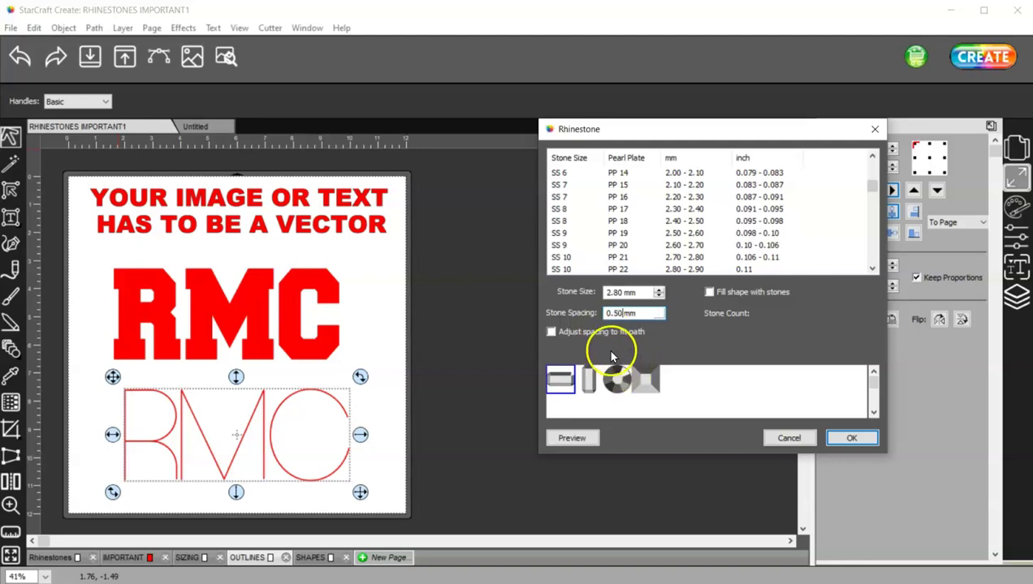
pyautogui.click(551, 332)
pyautogui.click(551, 332)
pyautogui.click(617, 379)
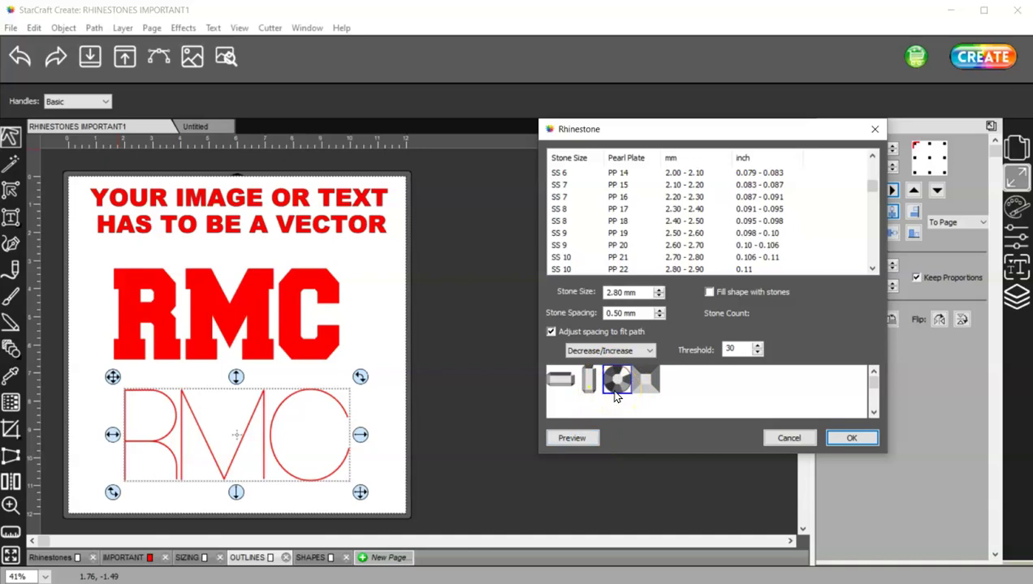
pyautogui.click(588, 438)
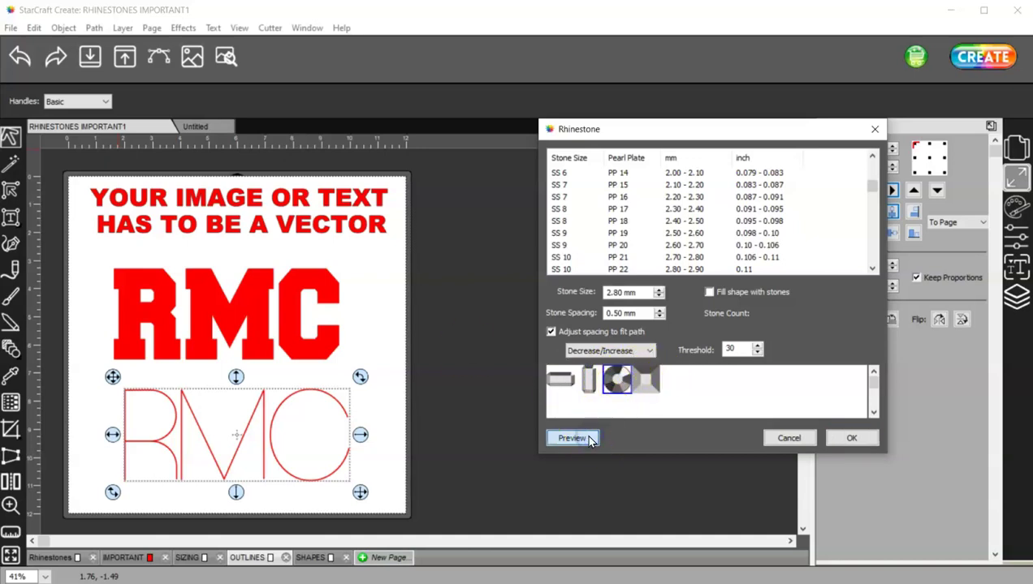
pyautogui.click(574, 439)
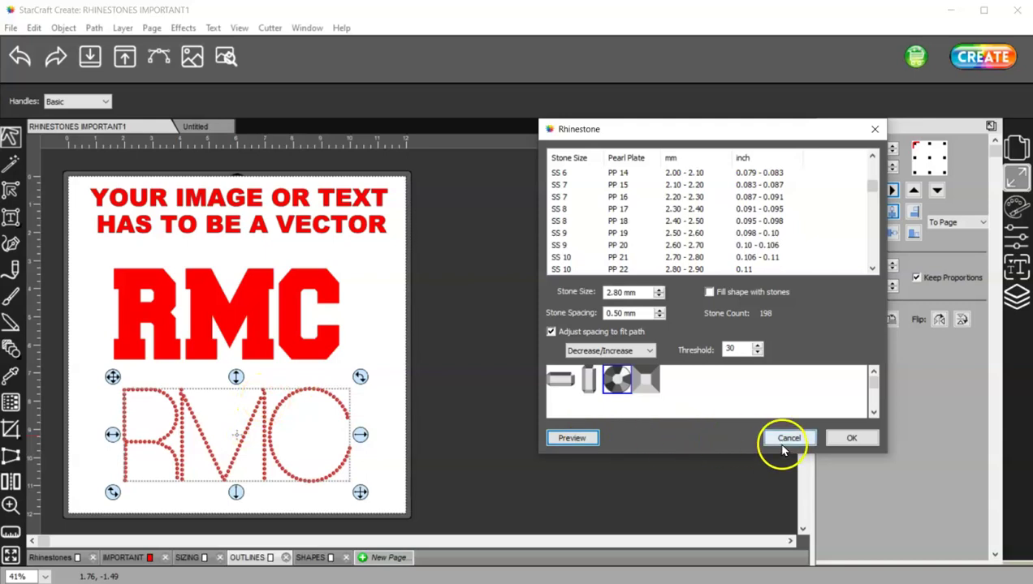
pyautogui.click(865, 441)
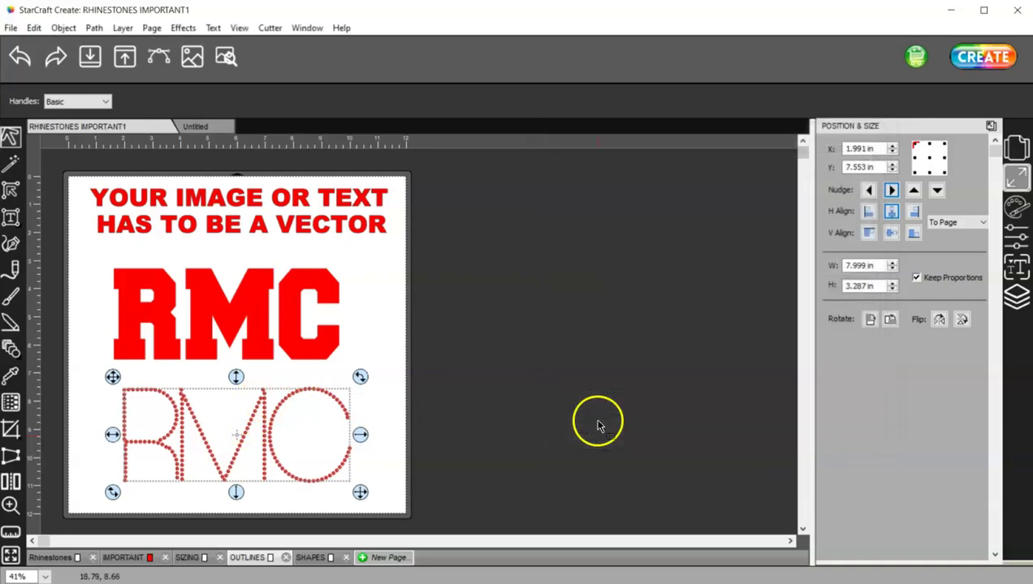
# - Open Rhinestones for the solid red RMC and choose SS 16 (4.00 mm) stones
pyautogui.click(232, 300)
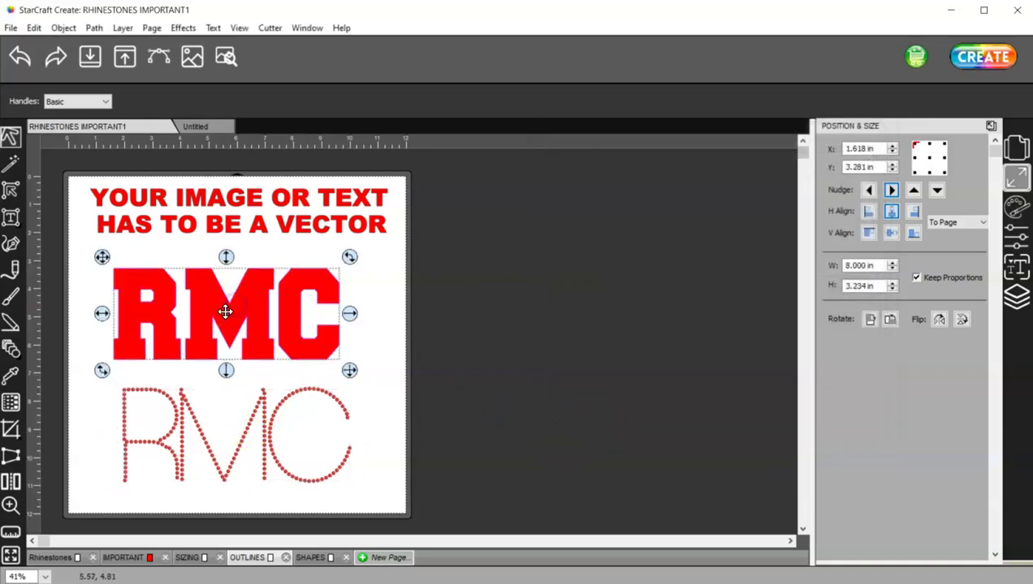
pyautogui.click(184, 27)
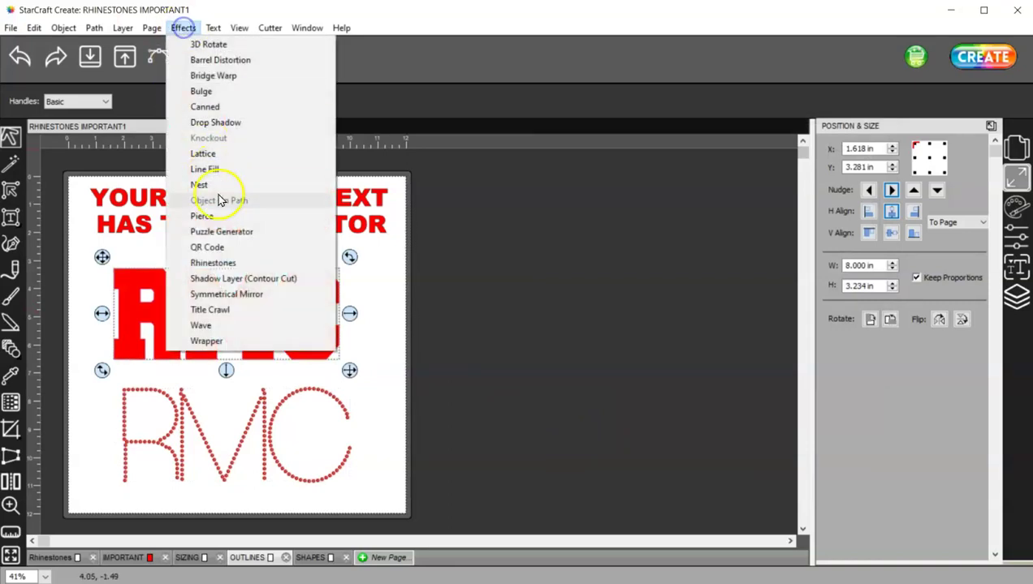
pyautogui.click(230, 261)
pyautogui.moveTo(453, 131); pyautogui.dragTo(625, 127)
pyautogui.scroll(-5, 562, 219)
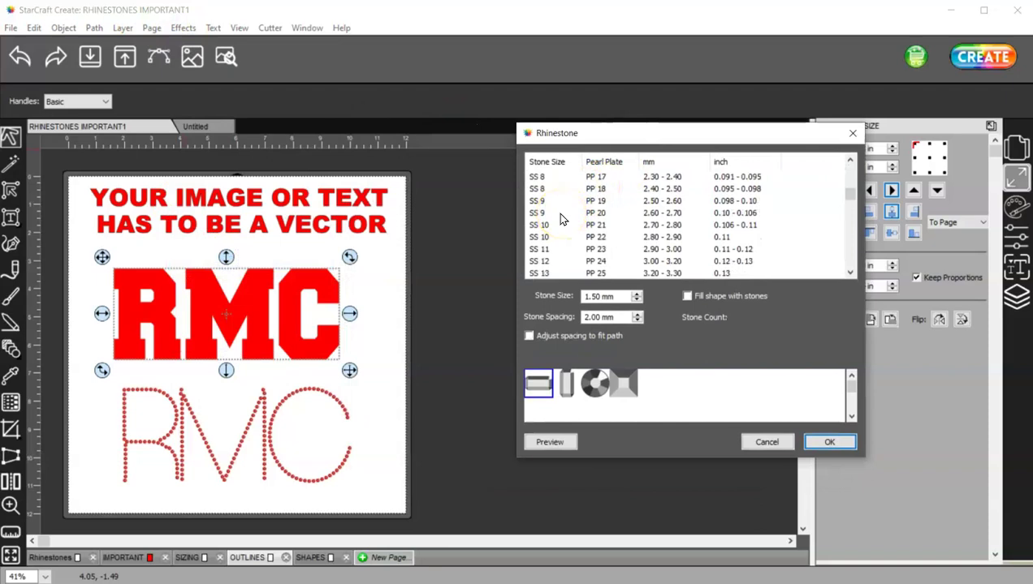
pyautogui.scroll(-3, 557, 212)
pyautogui.click(543, 249)
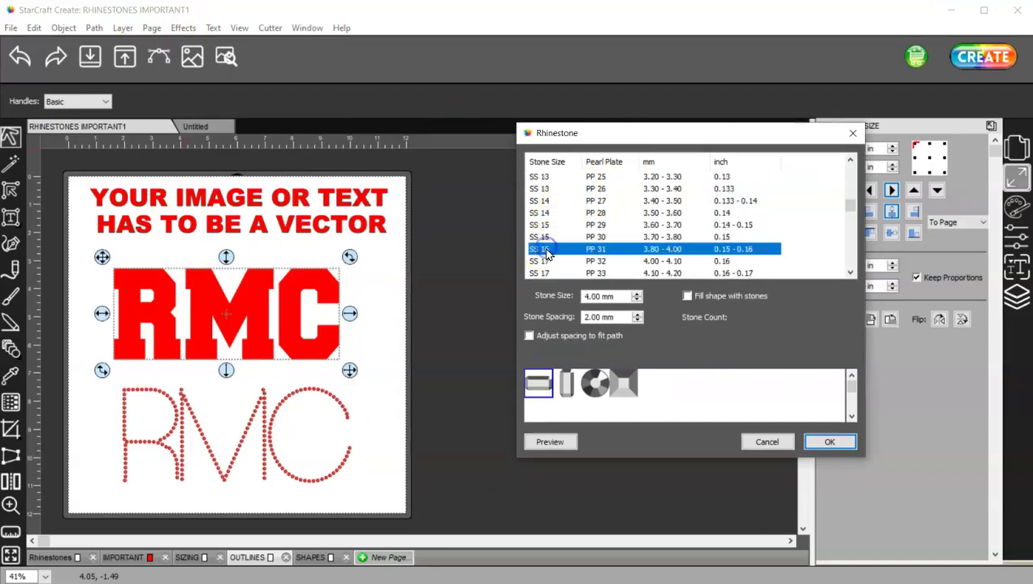
# - Fill the shape with round stones at 0.60 mm spacing, preview, and apply
pyautogui.doubleClick(599, 317)
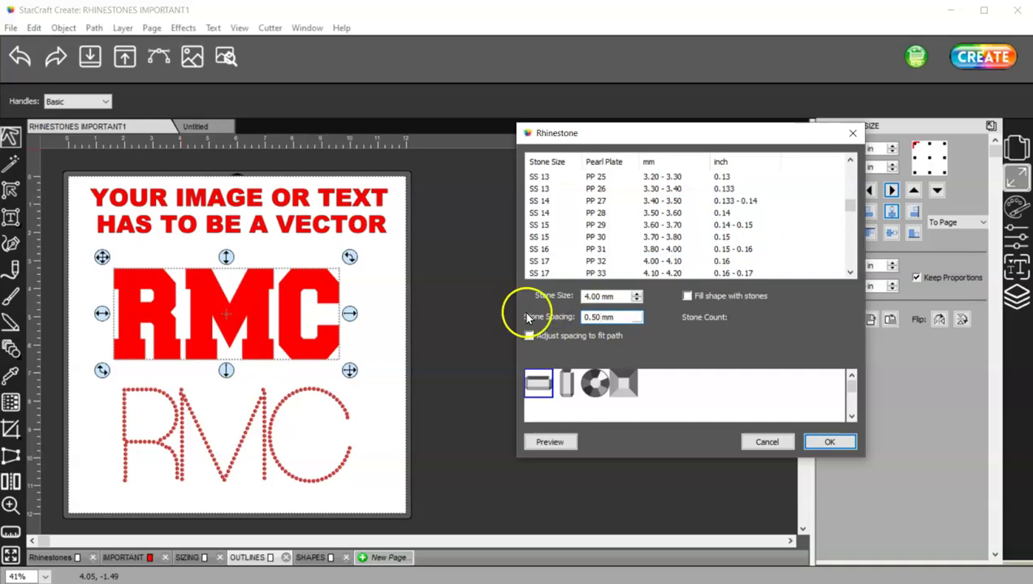
pyautogui.click(596, 382)
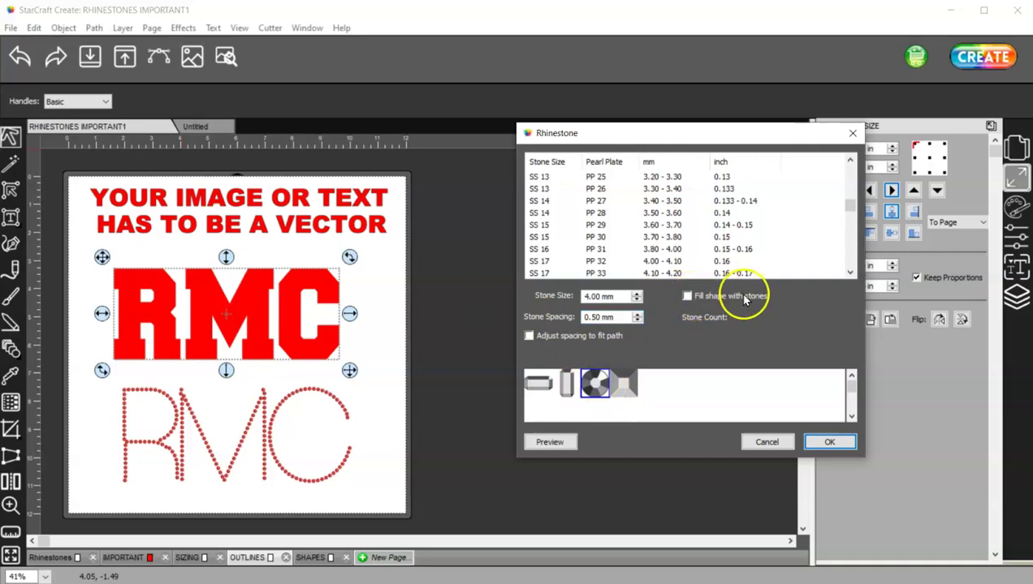
pyautogui.click(687, 297)
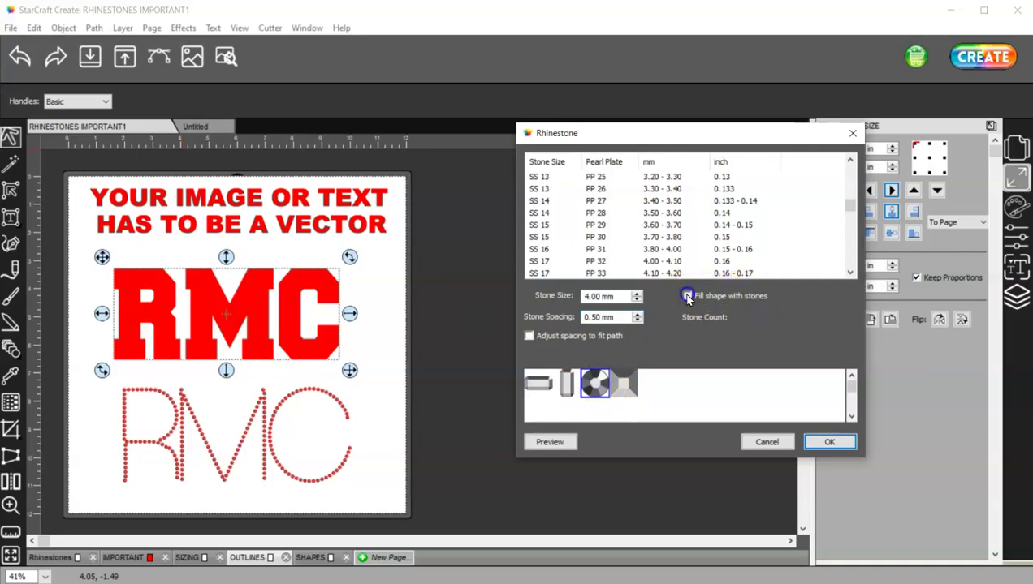
pyautogui.click(549, 443)
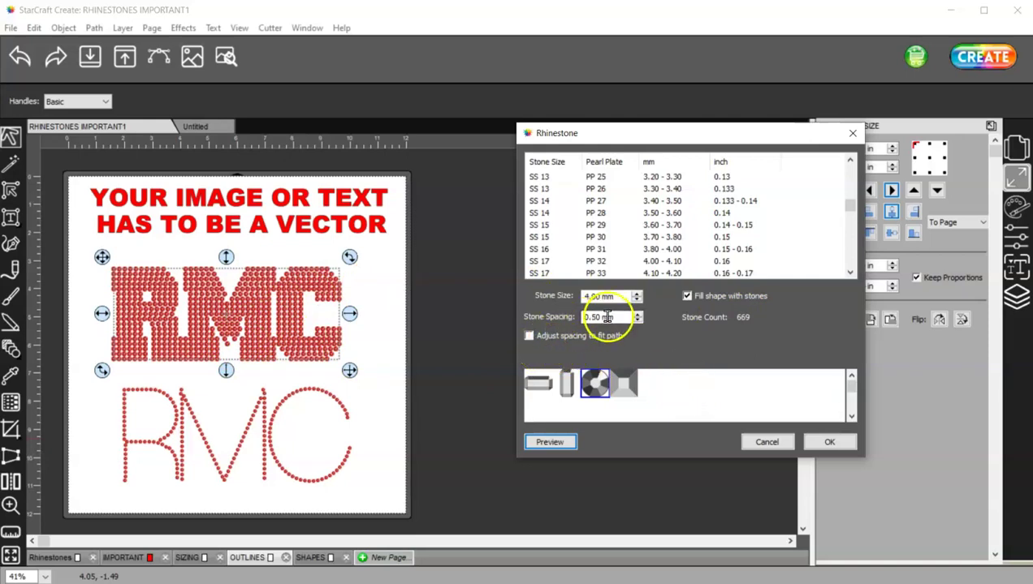
pyautogui.click(637, 315)
pyautogui.click(564, 444)
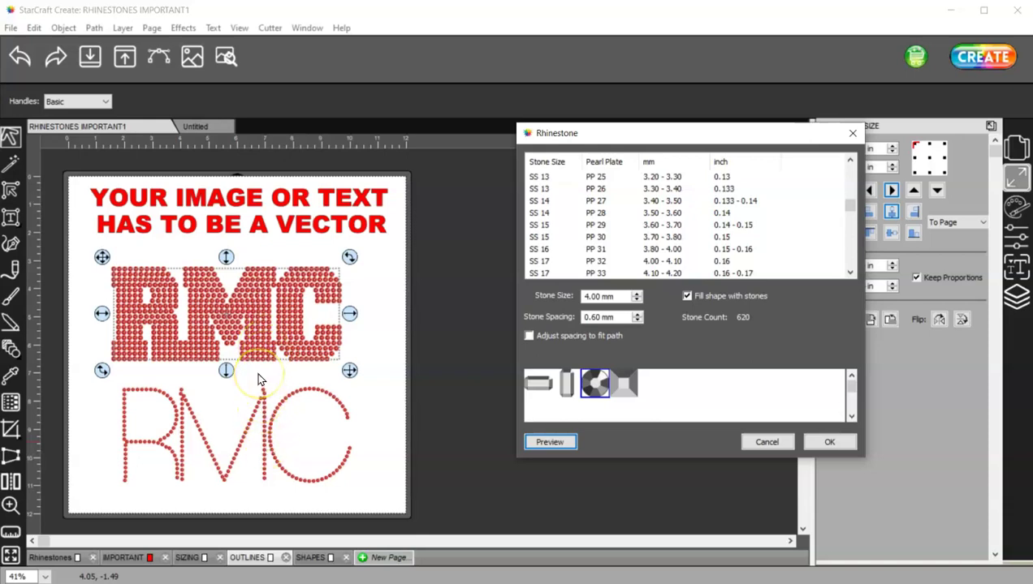
pyautogui.click(841, 442)
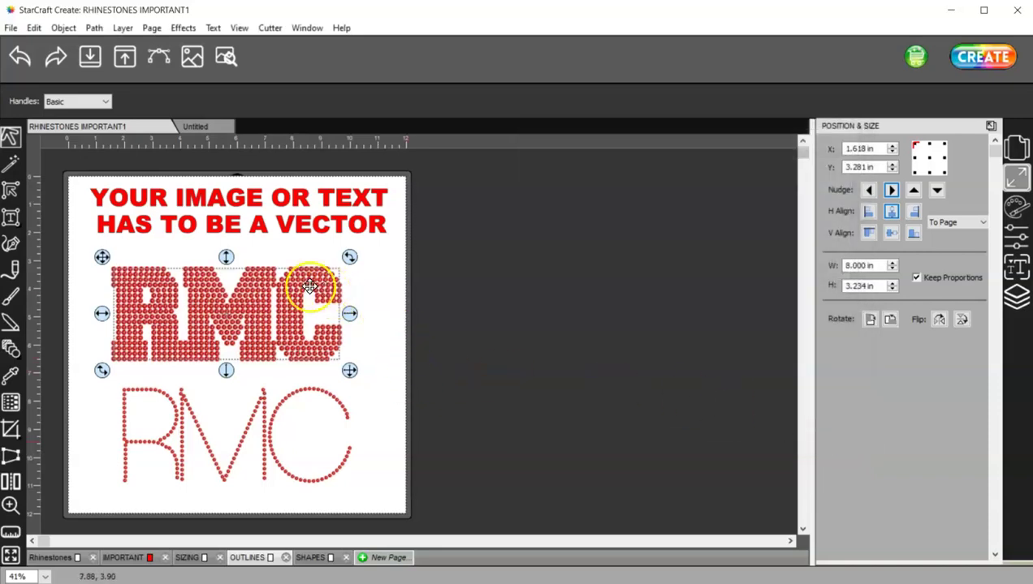
# - Zoom in on the stone-filled RMC, select it, and open the Object menu to Break Apart
pyautogui.scroll(4, 242, 284)
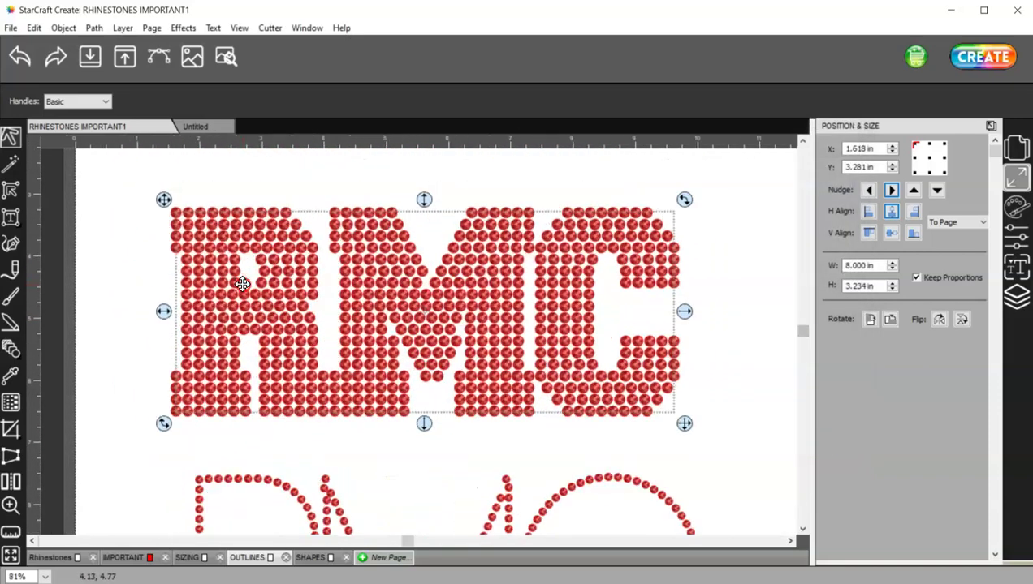
pyautogui.scroll(1, 242, 284)
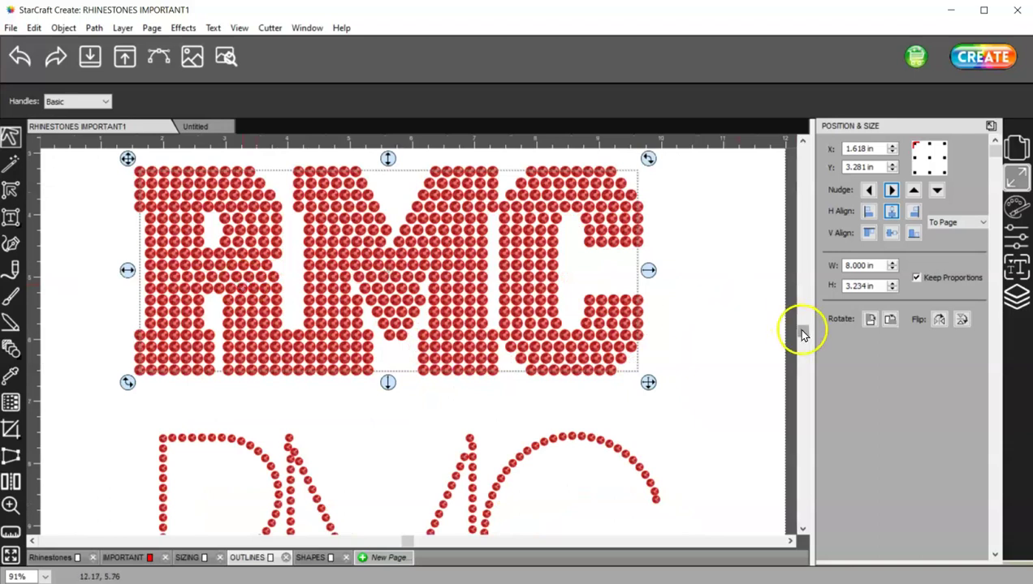
pyautogui.moveTo(801, 329); pyautogui.dragTo(802, 299)
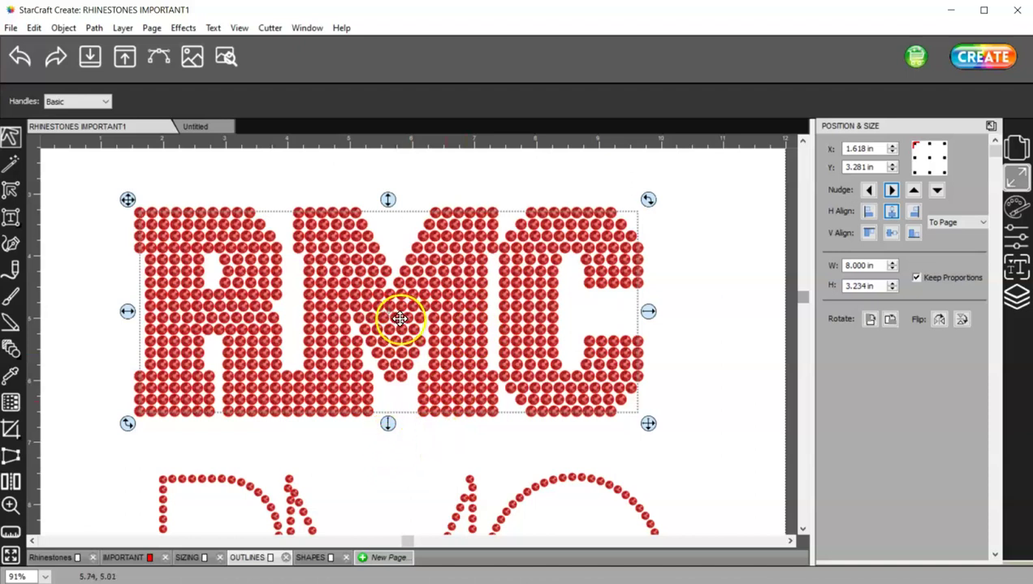
pyautogui.click(242, 265)
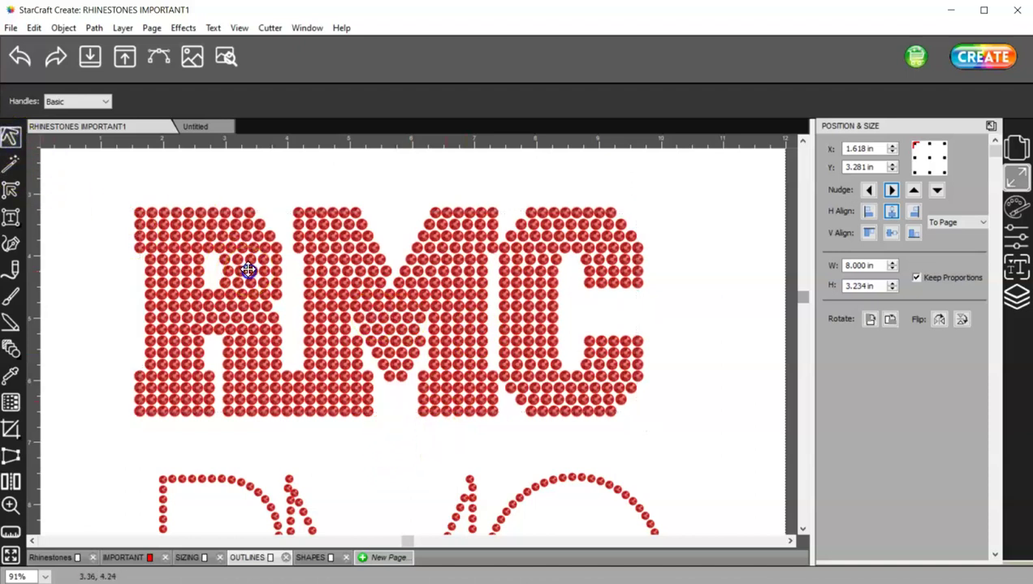
pyautogui.click(108, 85)
pyautogui.click(63, 28)
# - Break the filled RMC apart and inspect the RMC (1) layer group's stones
pyautogui.click(93, 148)
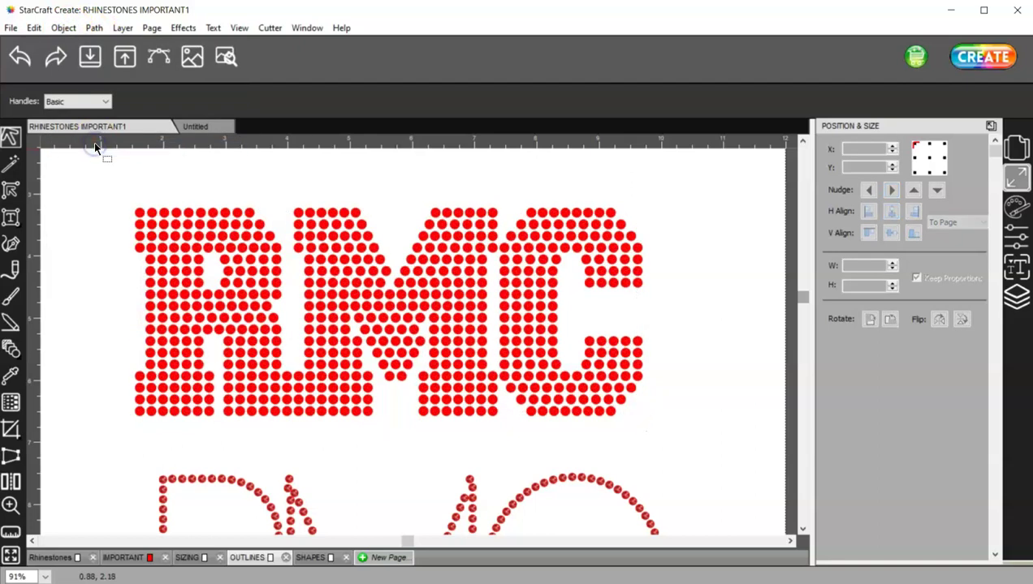
pyautogui.click(198, 169)
pyautogui.click(1019, 300)
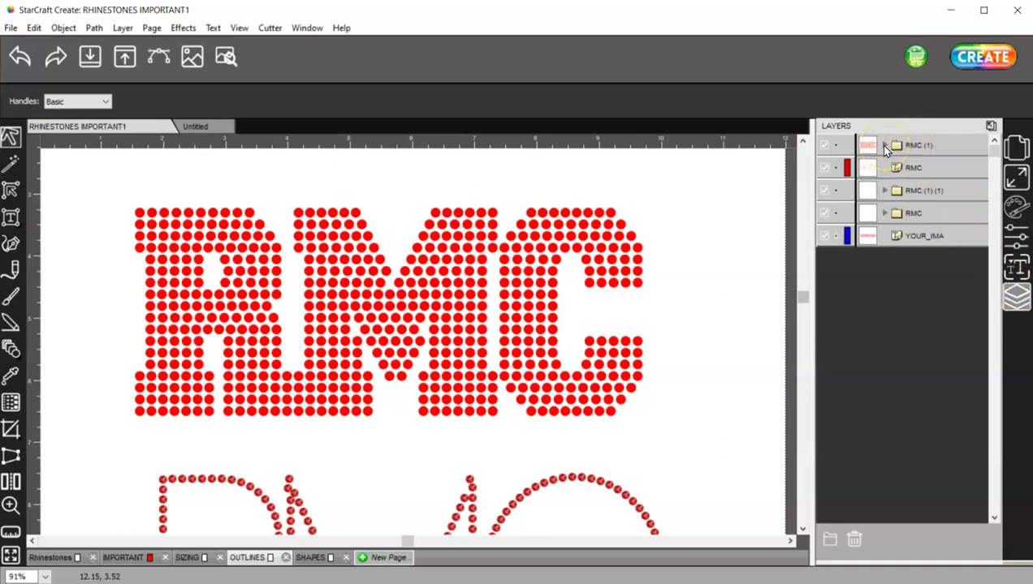
pyautogui.click(885, 147)
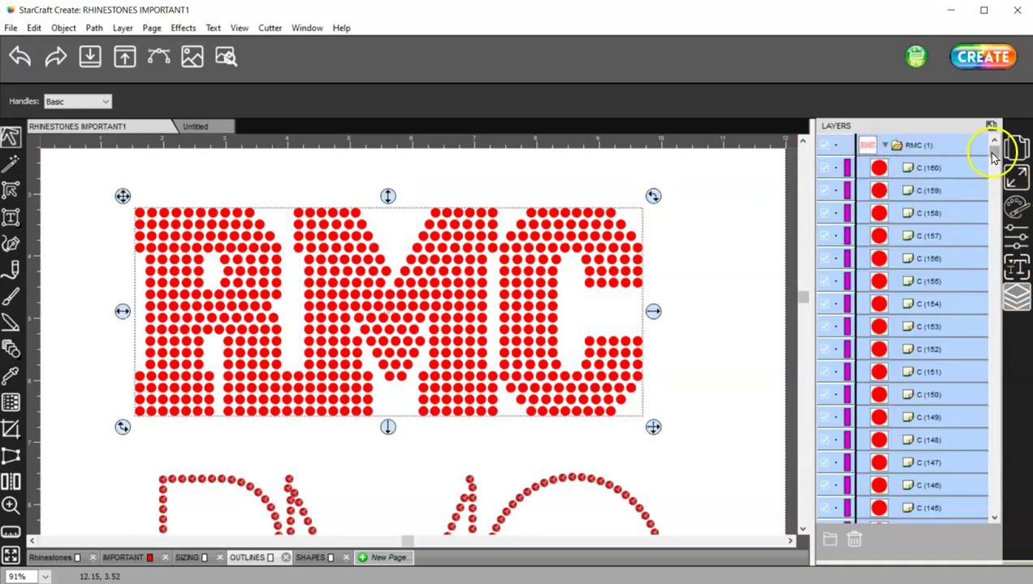
pyautogui.moveTo(994, 156); pyautogui.dragTo(948, 122)
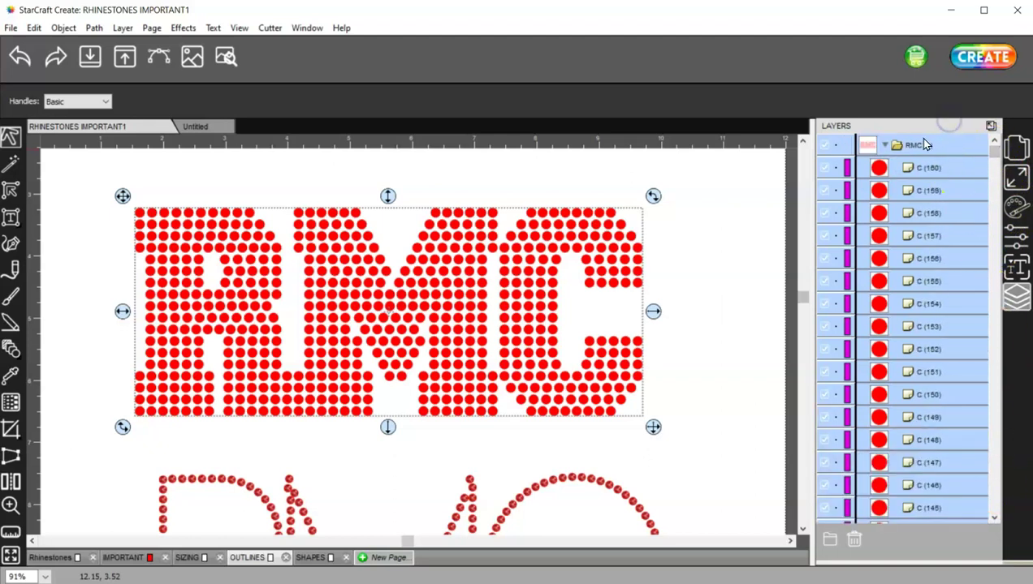
pyautogui.click(885, 145)
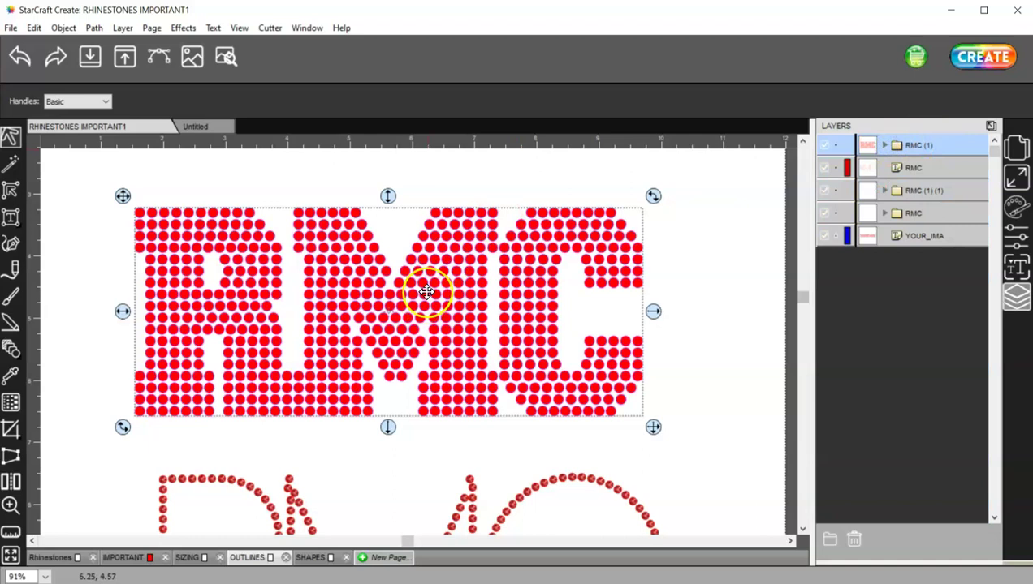
# - Select a single stone of the R to confirm it is separate
pyautogui.click(58, 165)
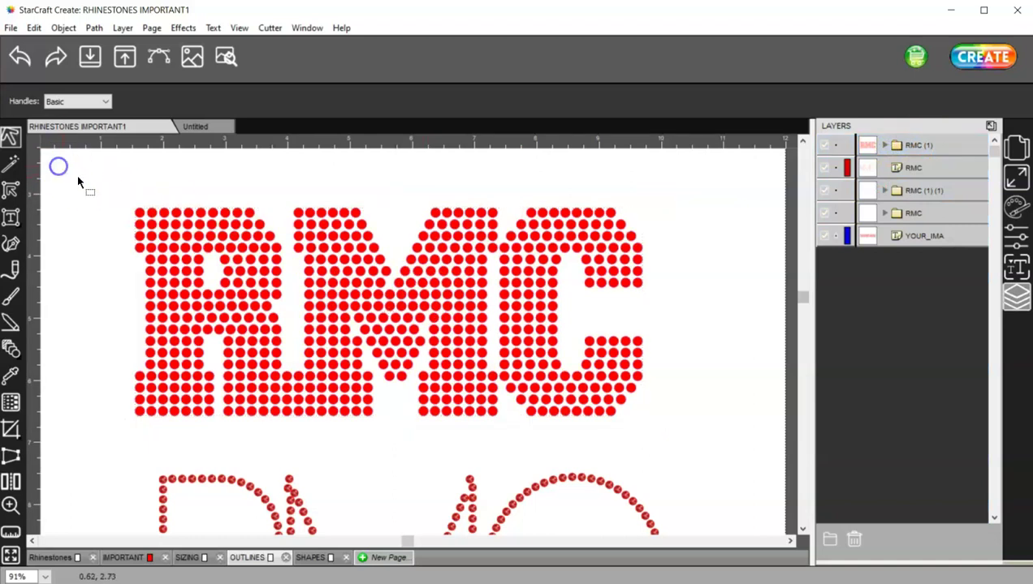
pyautogui.click(140, 213)
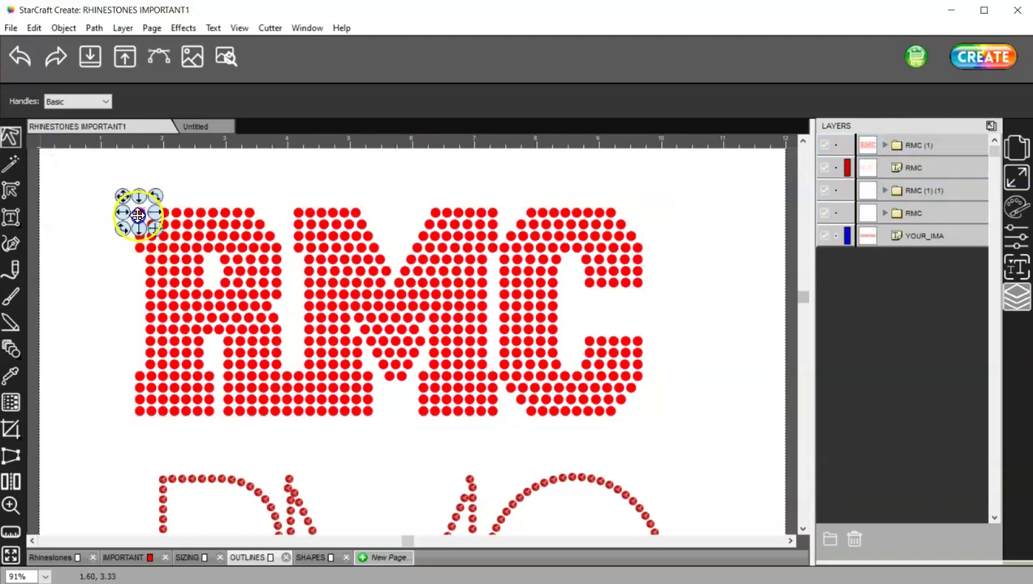
pyautogui.click(104, 307)
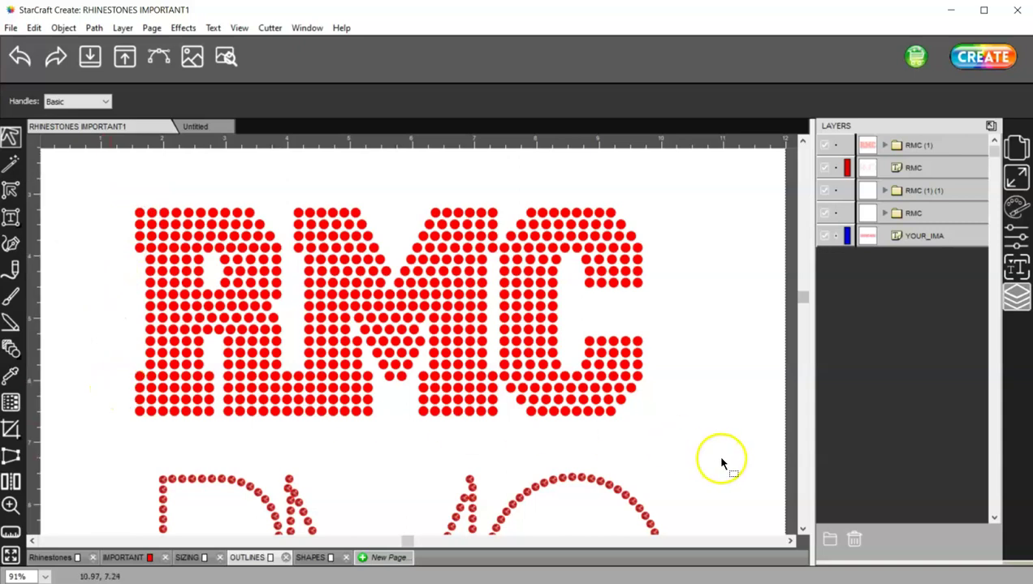
# - Select the M and C stones and nudge them right twice
pyautogui.moveTo(723, 457); pyautogui.dragTo(291, 179)
pyautogui.click(1009, 178)
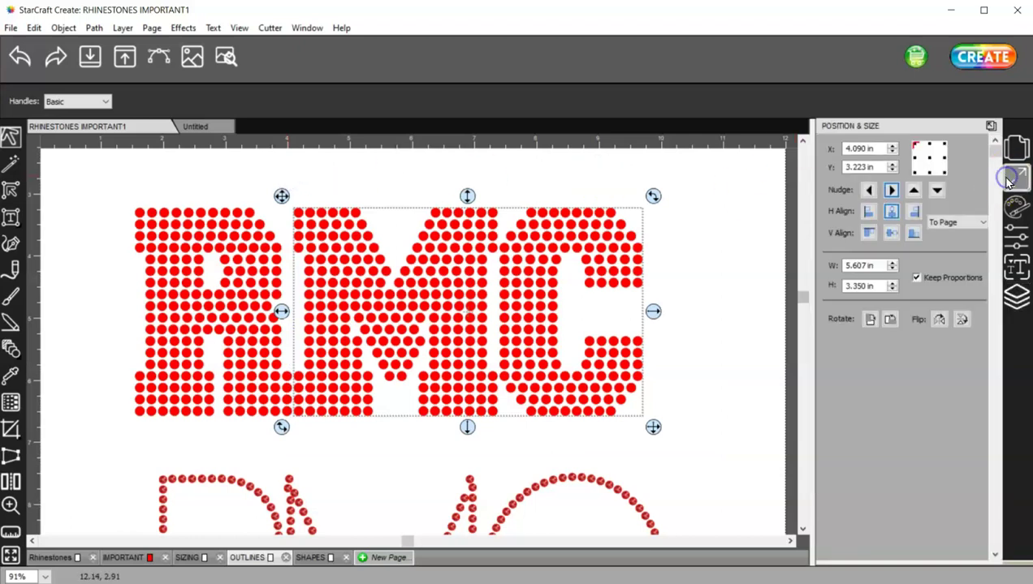
pyautogui.click(891, 192)
pyautogui.click(892, 191)
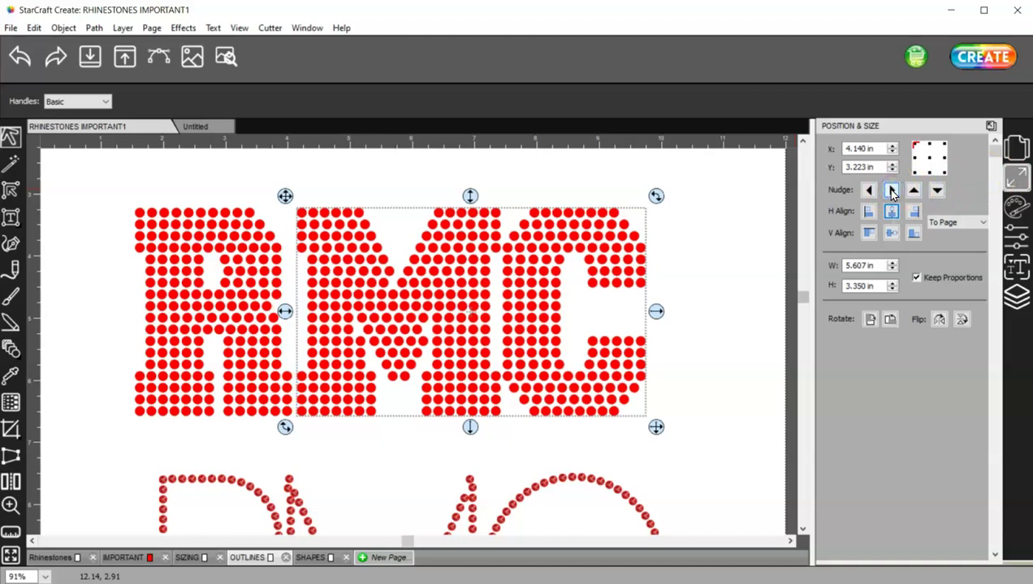
# - Nudge the C alone right three more times
pyautogui.moveTo(711, 464); pyautogui.dragTo(500, 169)
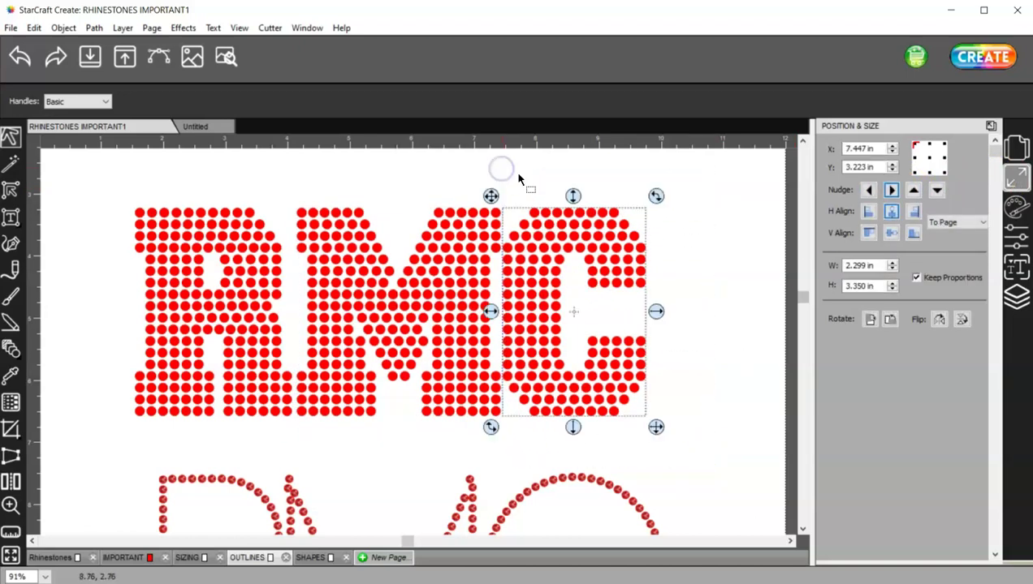
pyautogui.click(891, 192)
pyautogui.click(892, 192)
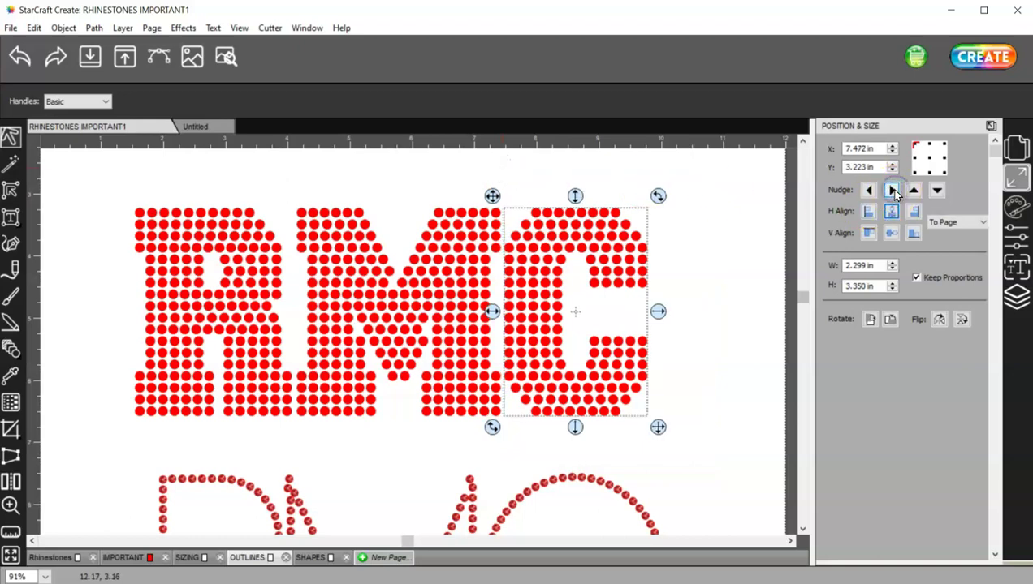
pyautogui.click(892, 192)
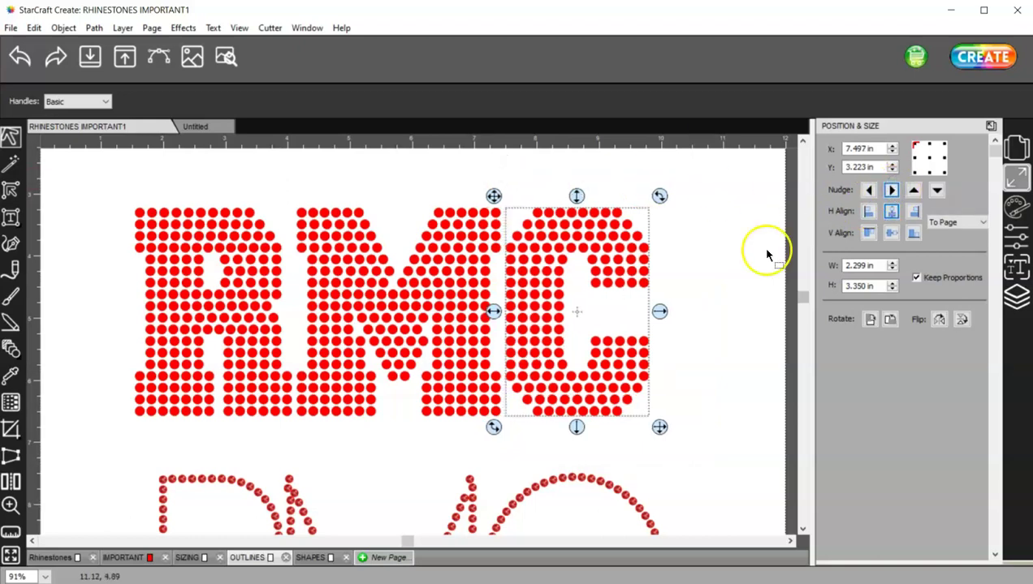
pyautogui.click(697, 422)
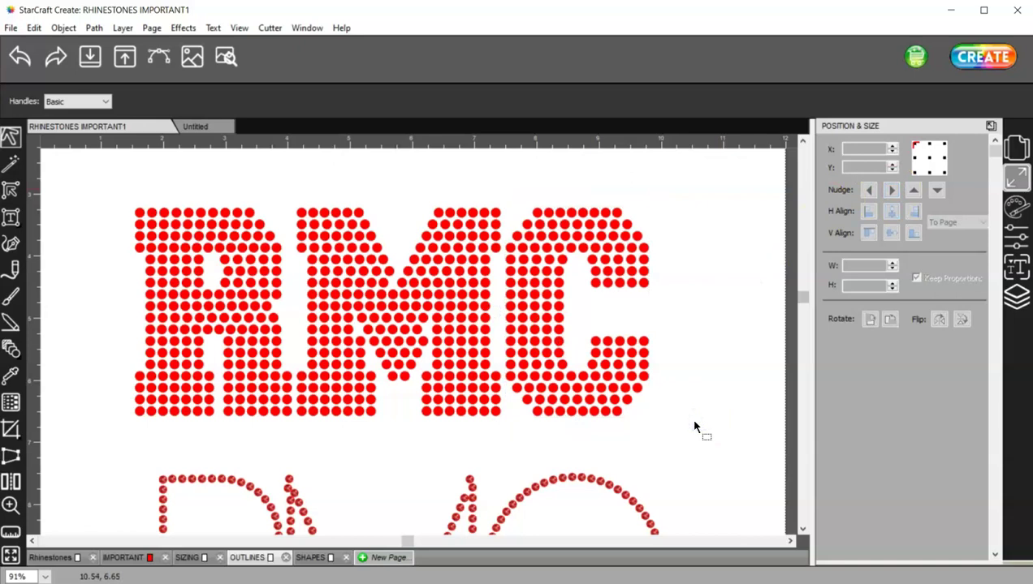
# - Reselect the M and C and nudge them right once more
pyautogui.moveTo(707, 452); pyautogui.dragTo(293, 172)
pyautogui.click(892, 191)
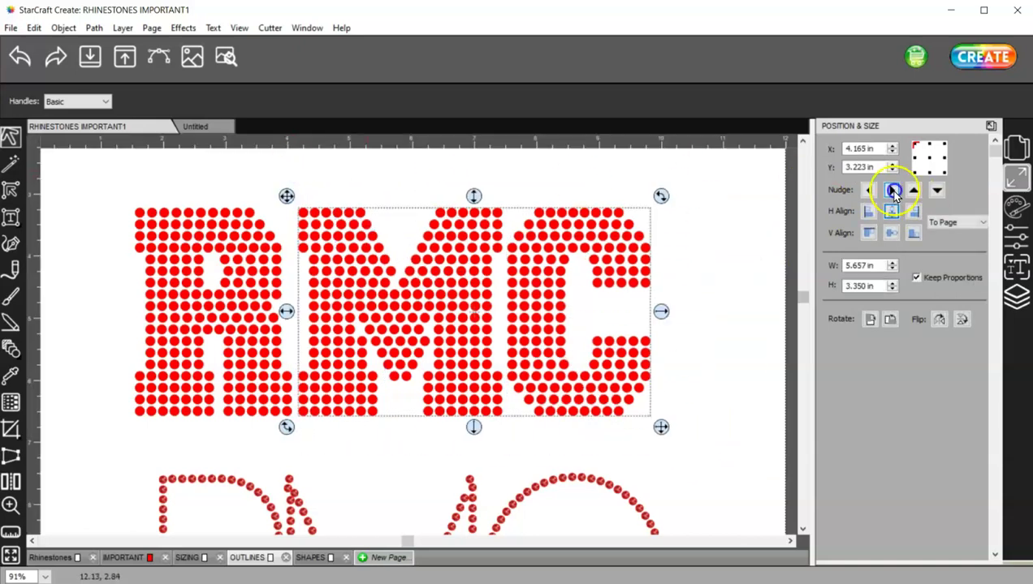
pyautogui.click(702, 306)
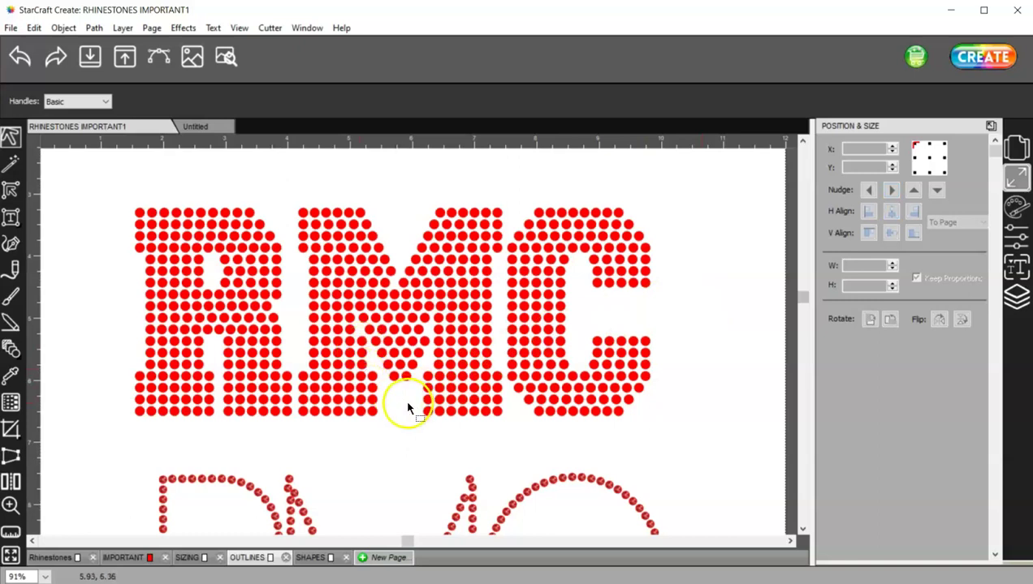
# - Zoom into the M and delete the stray stones inside its gap
pyautogui.click(11, 505)
pyautogui.moveTo(532, 452); pyautogui.dragTo(274, 259)
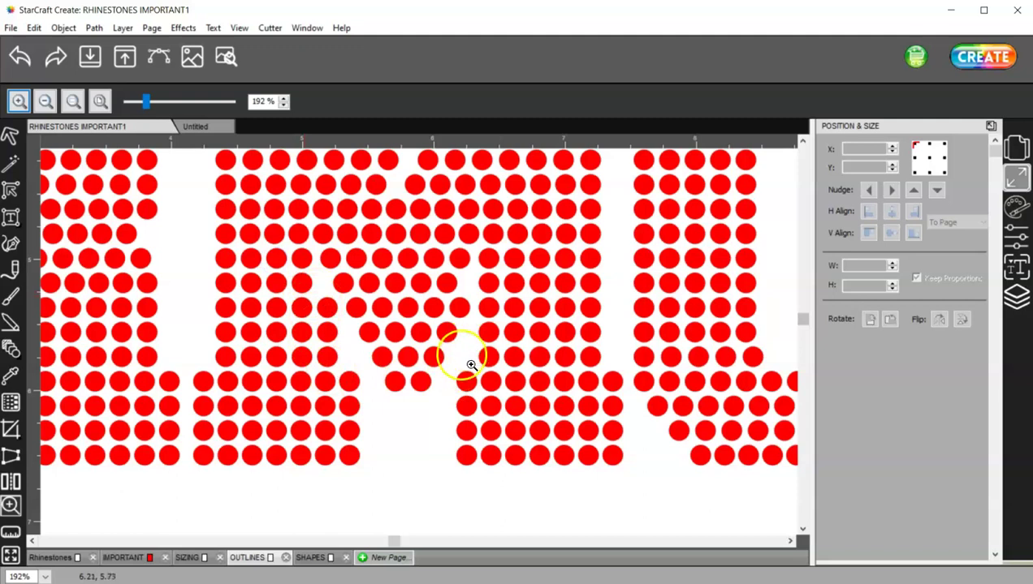
pyautogui.click(10, 138)
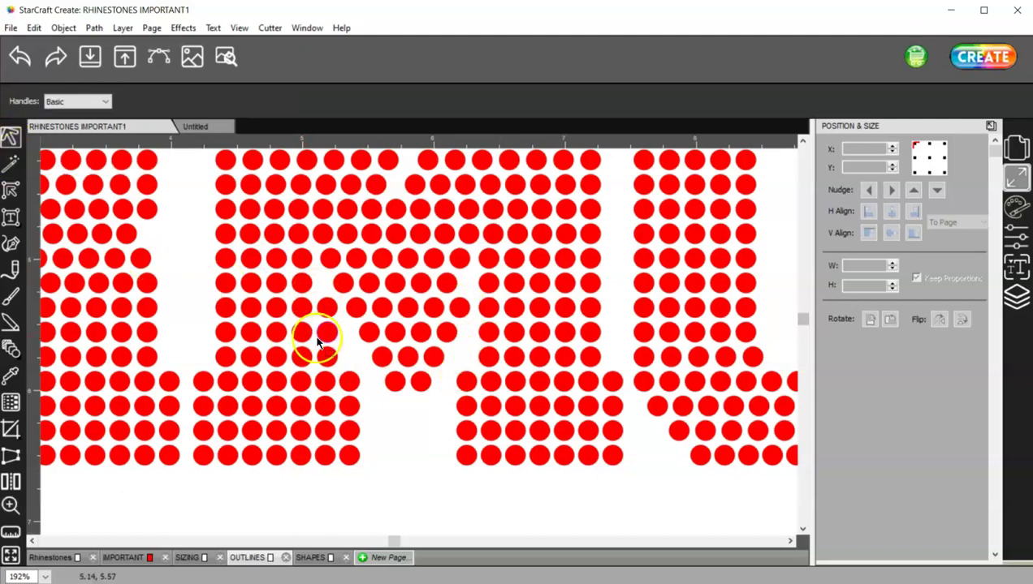
pyautogui.click(326, 308)
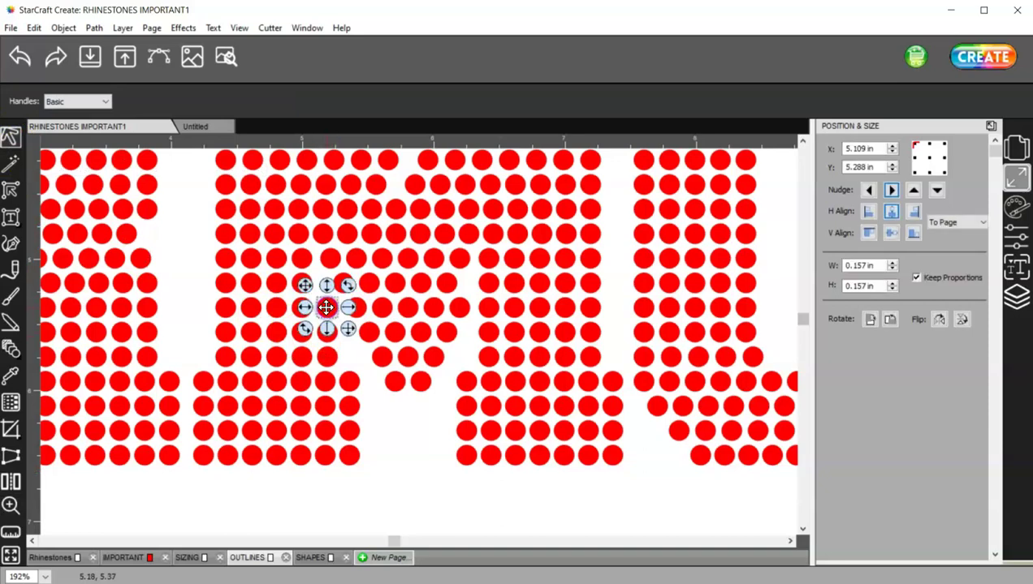
pyautogui.press('Delete')
pyautogui.click(326, 332)
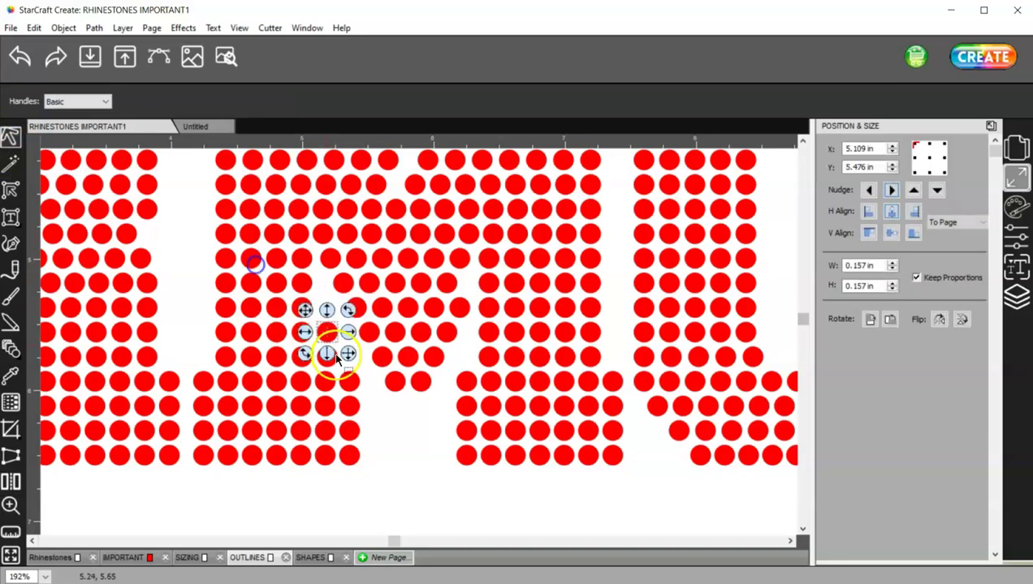
pyautogui.press('Delete')
pyautogui.click(323, 358)
pyautogui.press('Delete')
pyautogui.click(392, 457)
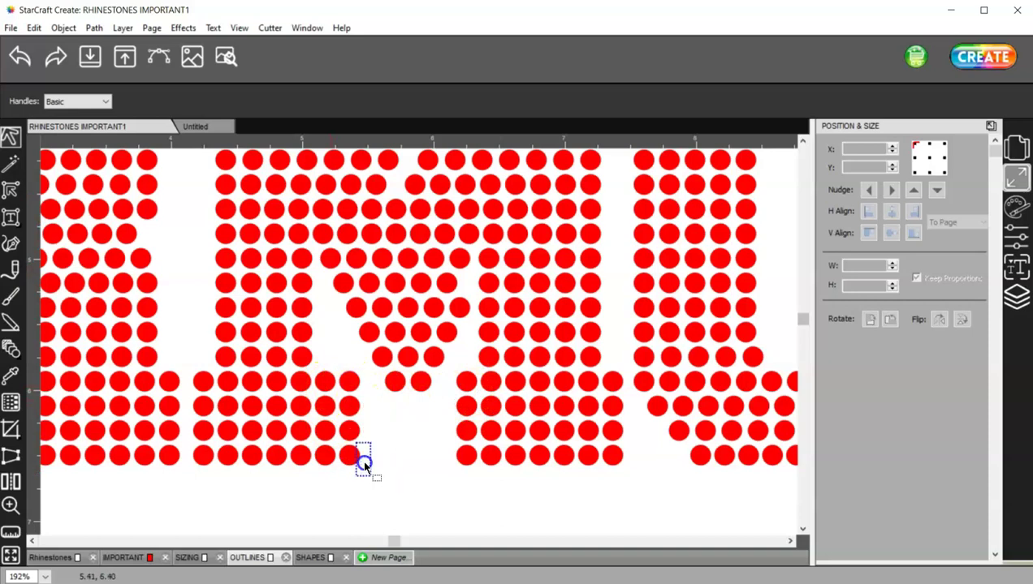
# - Delete the extra column of four stones and reposition the remaining stones in the M's V
pyautogui.moveTo(339, 363); pyautogui.dragTo(339, 366)
pyautogui.press('Delete')
pyautogui.moveTo(430, 403)
pyautogui.mouseDown()
pyautogui.moveTo(420, 381)
pyautogui.moveTo(458, 307)
pyautogui.moveTo(429, 388)
pyautogui.mouseUp()
pyautogui.click(422, 383)
pyautogui.press('Delete')
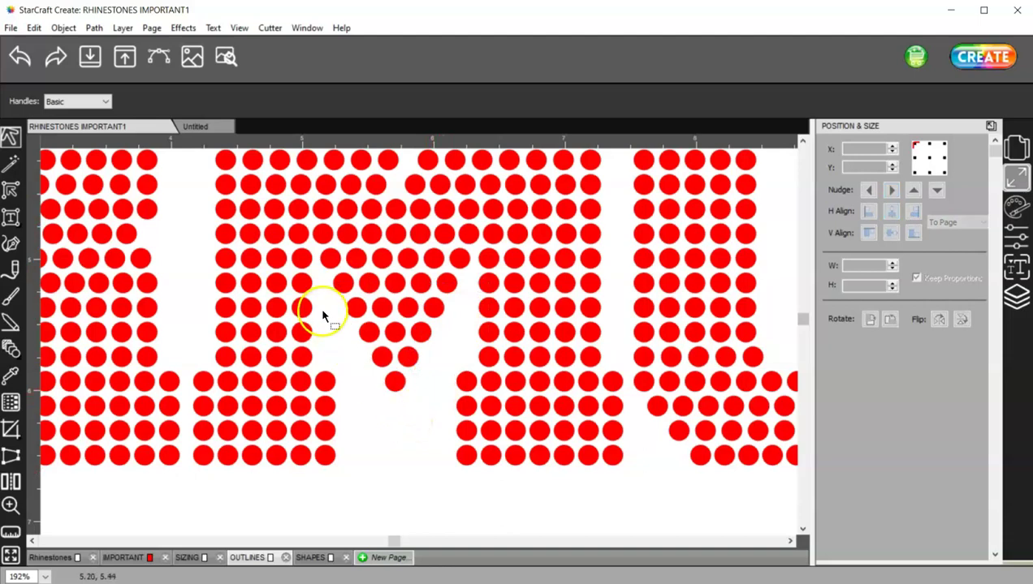
pyautogui.moveTo(445, 277); pyautogui.dragTo(419, 289)
pyautogui.keyDown('ctrl'); pyautogui.scroll(-5, 419, 291); pyautogui.keyUp('ctrl')
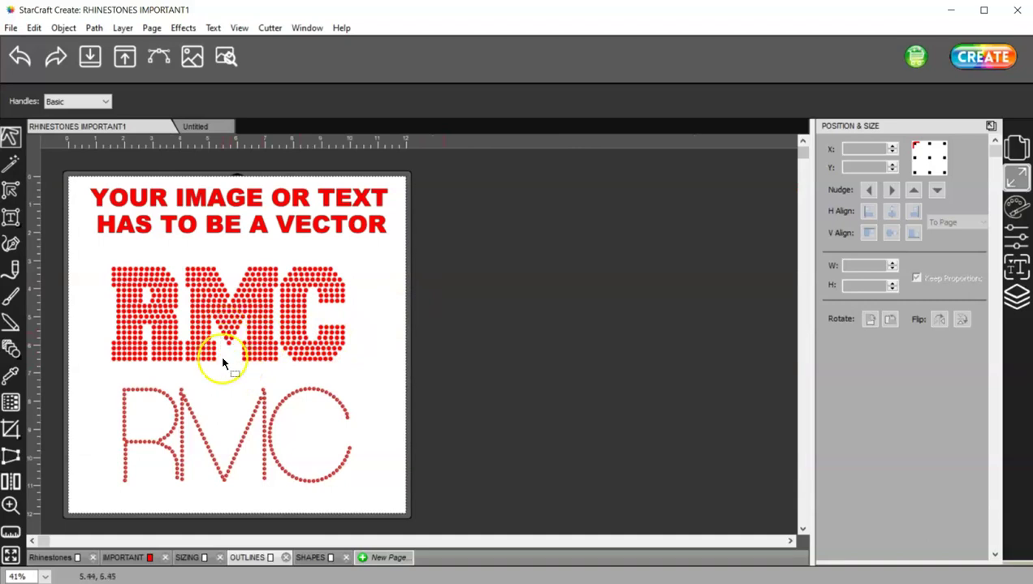
pyautogui.keyDown('ctrl'); pyautogui.scroll(3, 222, 336); pyautogui.keyUp('ctrl')
pyautogui.press('alt')
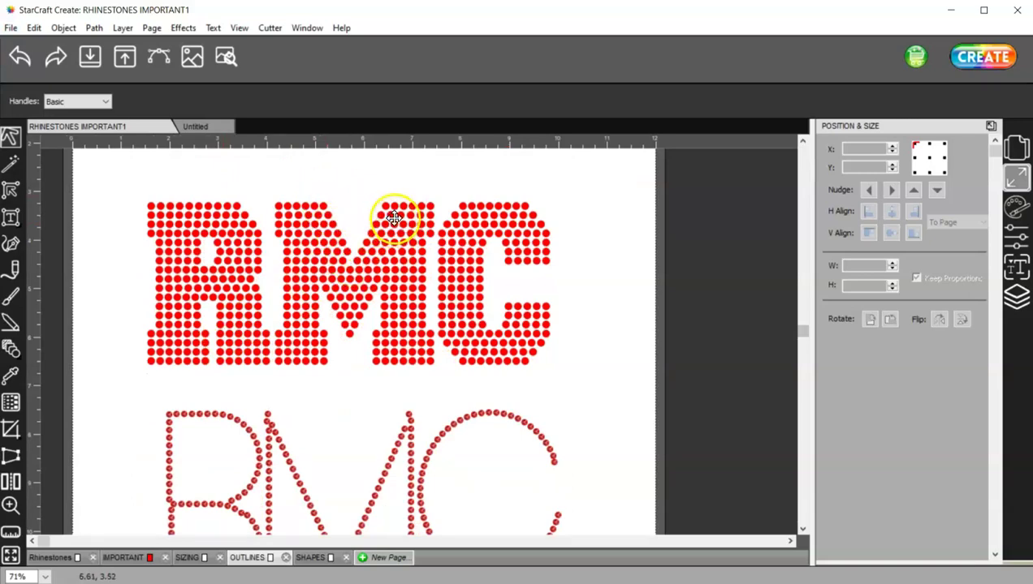
pyautogui.scroll(4, 390, 202)
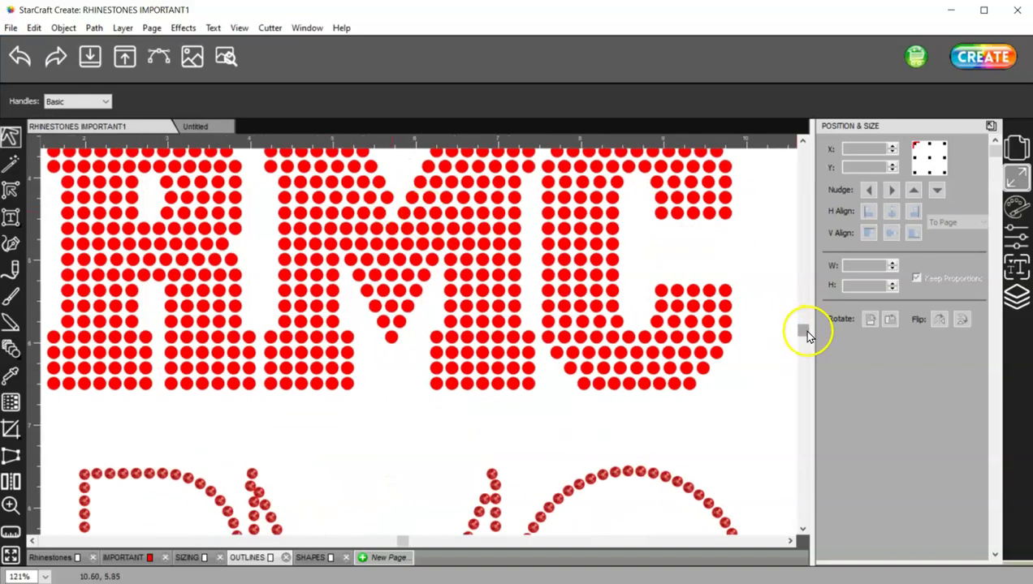
pyautogui.moveTo(804, 331); pyautogui.dragTo(804, 246)
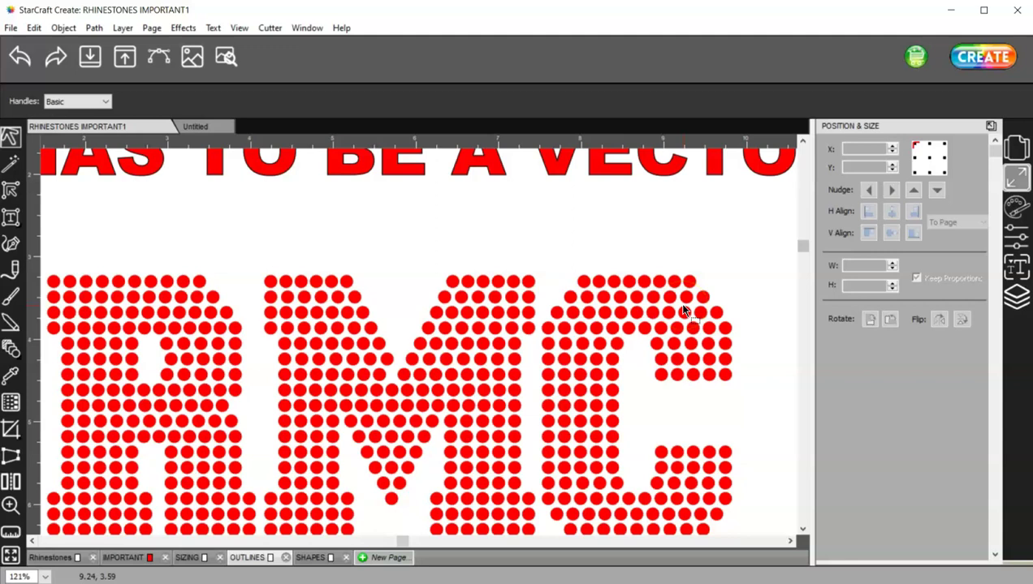
# - Drop the loose stone above the M's V into the row gap, then select that row
pyautogui.click(387, 360)
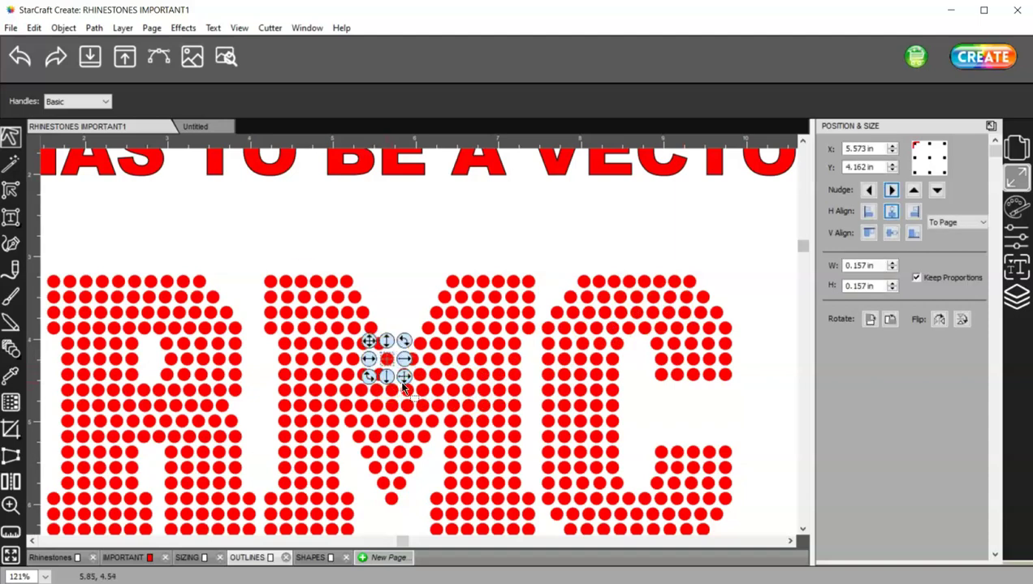
pyautogui.scroll(4, 422, 414)
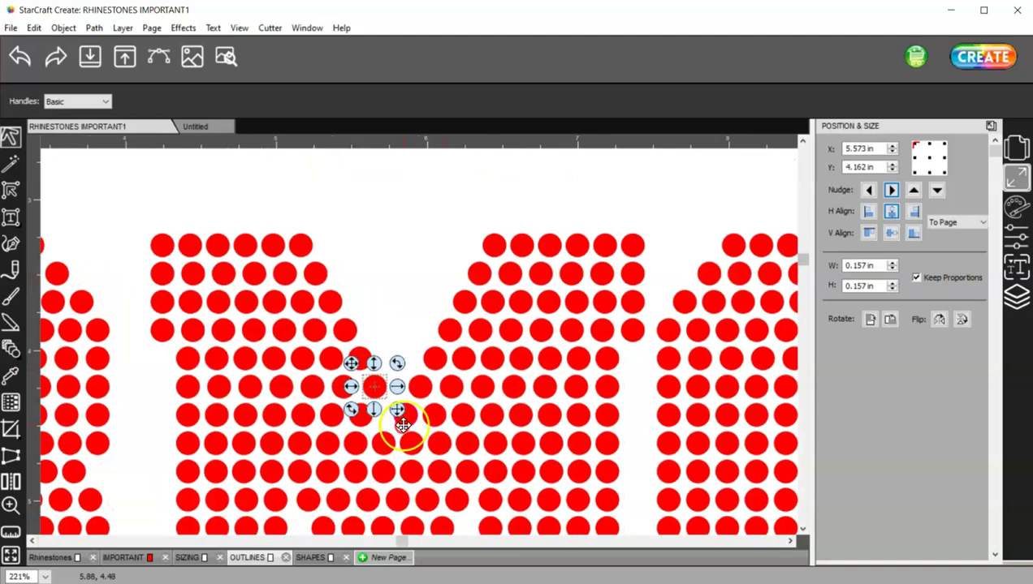
pyautogui.click(802, 267)
pyautogui.moveTo(802, 266); pyautogui.dragTo(800, 293)
pyautogui.click(372, 254)
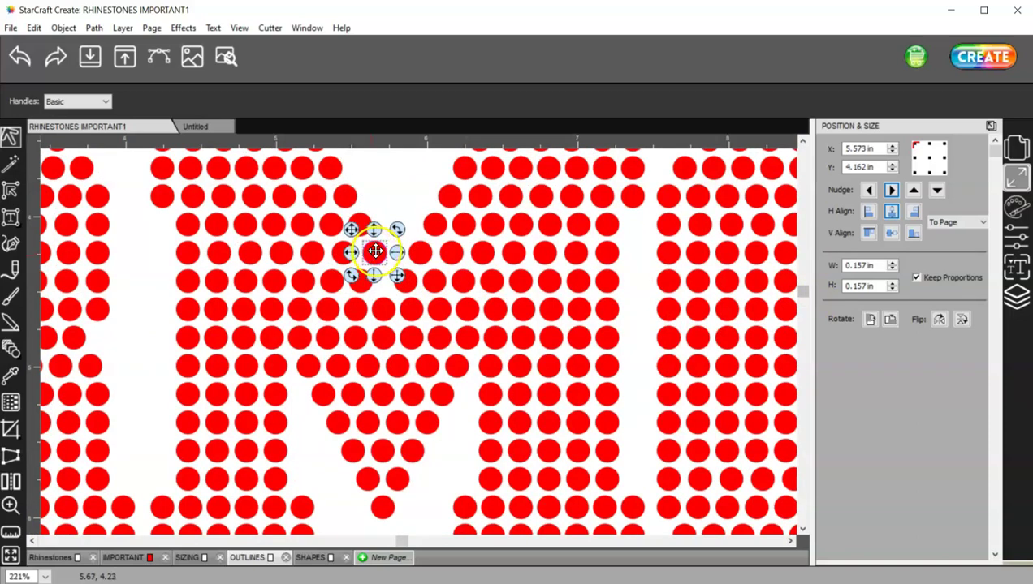
pyautogui.moveTo(375, 252); pyautogui.dragTo(381, 277)
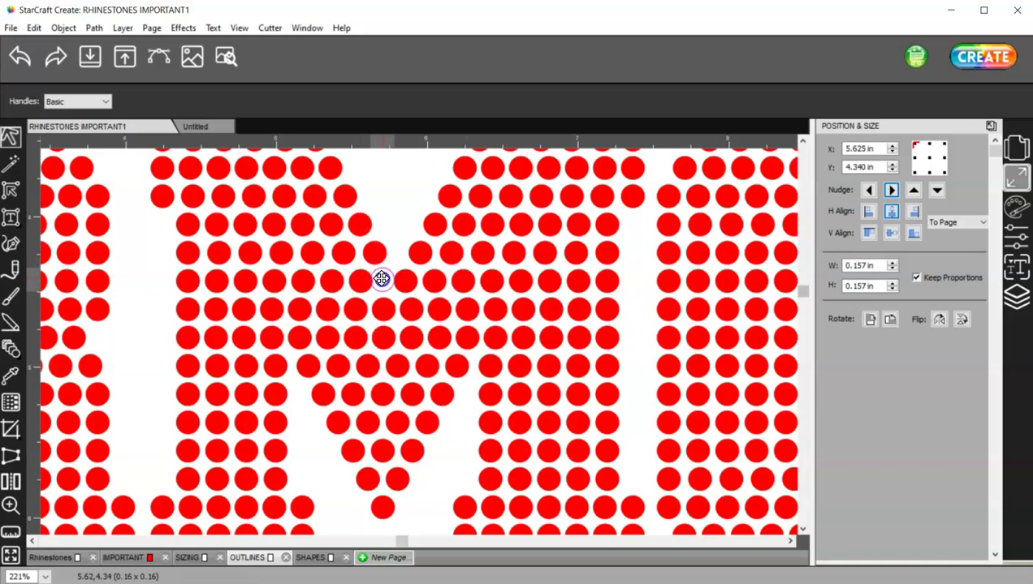
pyautogui.moveTo(382, 280); pyautogui.dragTo(383, 281)
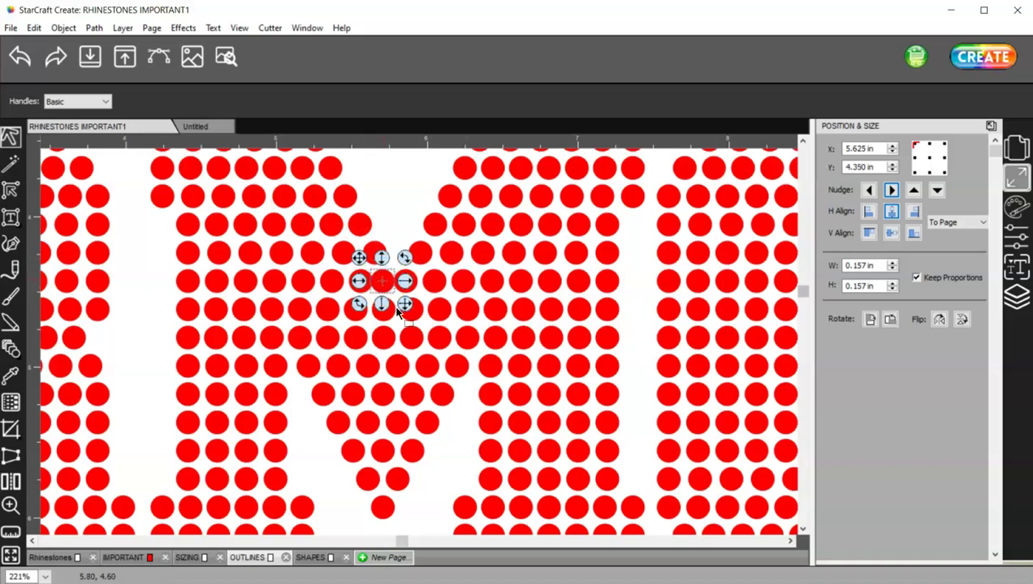
pyautogui.moveTo(638, 300); pyautogui.dragTo(272, 279)
pyautogui.moveTo(185, 279); pyautogui.dragTo(167, 270)
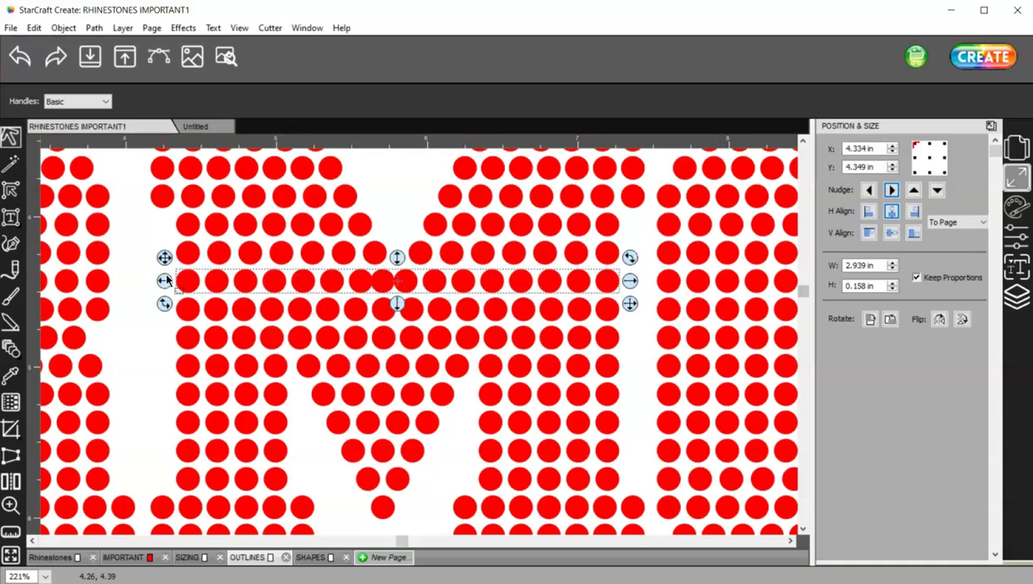
# - Bottom-align the stone row relative to the selection instead of the page
pyautogui.click(911, 234)
pyautogui.hotkey('ctrl', 'z')
pyautogui.click(944, 222)
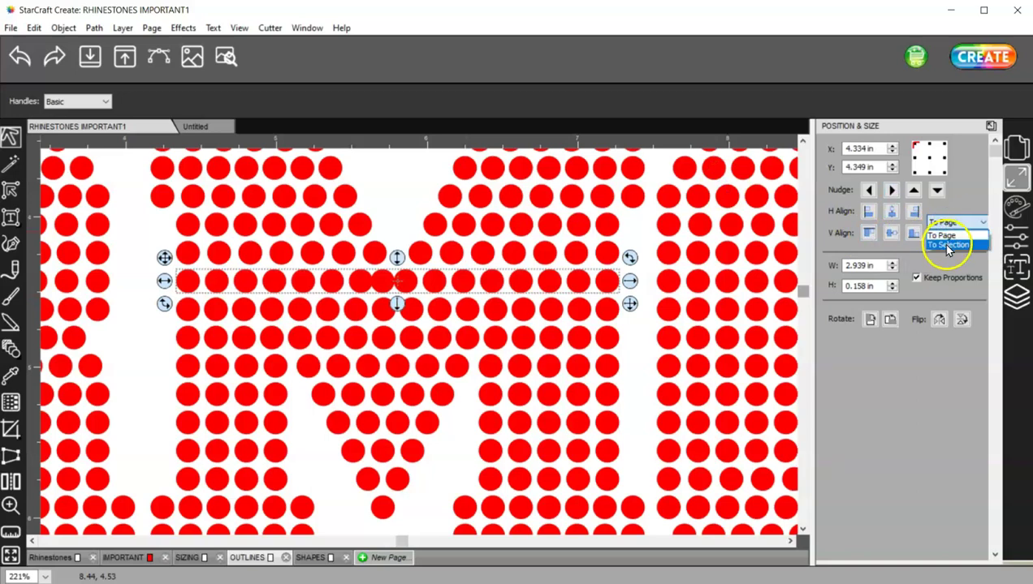
pyautogui.click(913, 235)
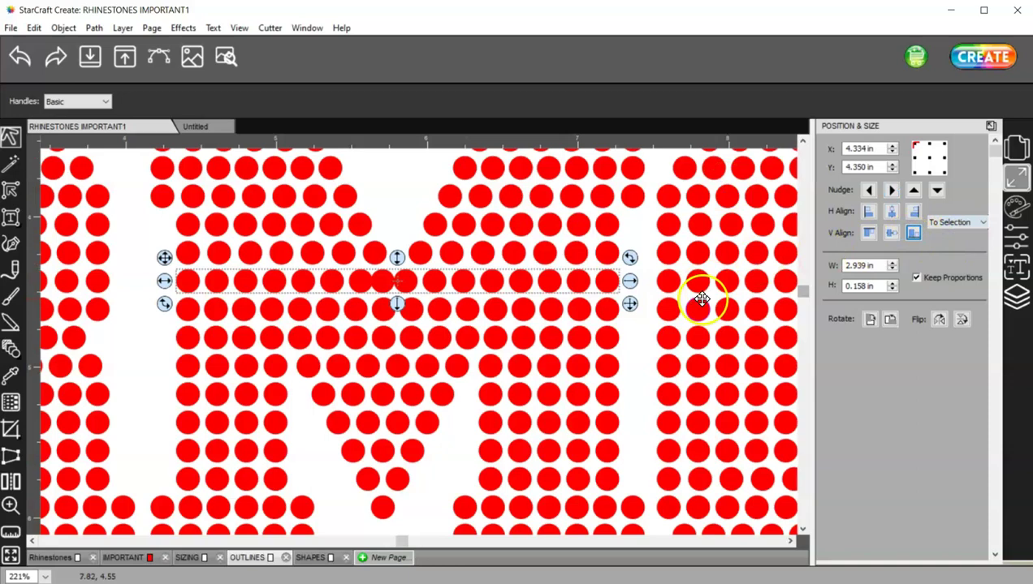
# - Apply Distribute Space Horizontally to the row via Object > Distribute
pyautogui.click(65, 28)
pyautogui.moveTo(92, 93)
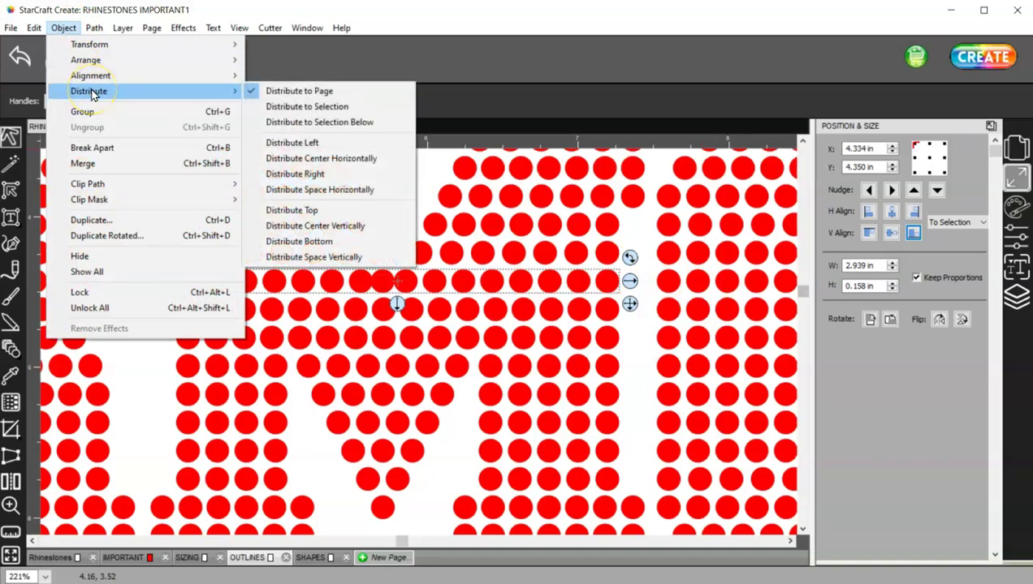
pyautogui.click(308, 107)
pyautogui.click(64, 28)
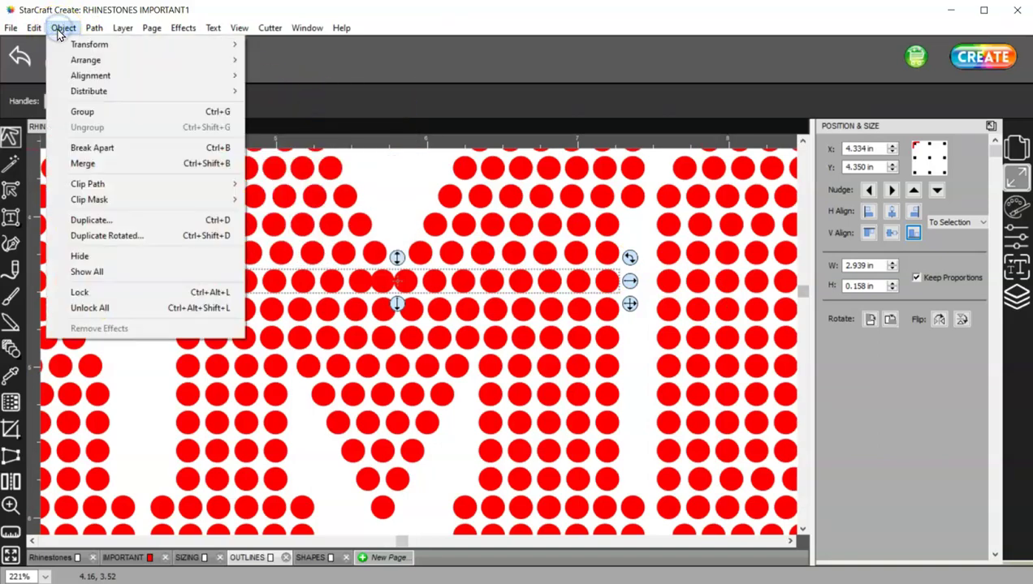
pyautogui.moveTo(91, 102)
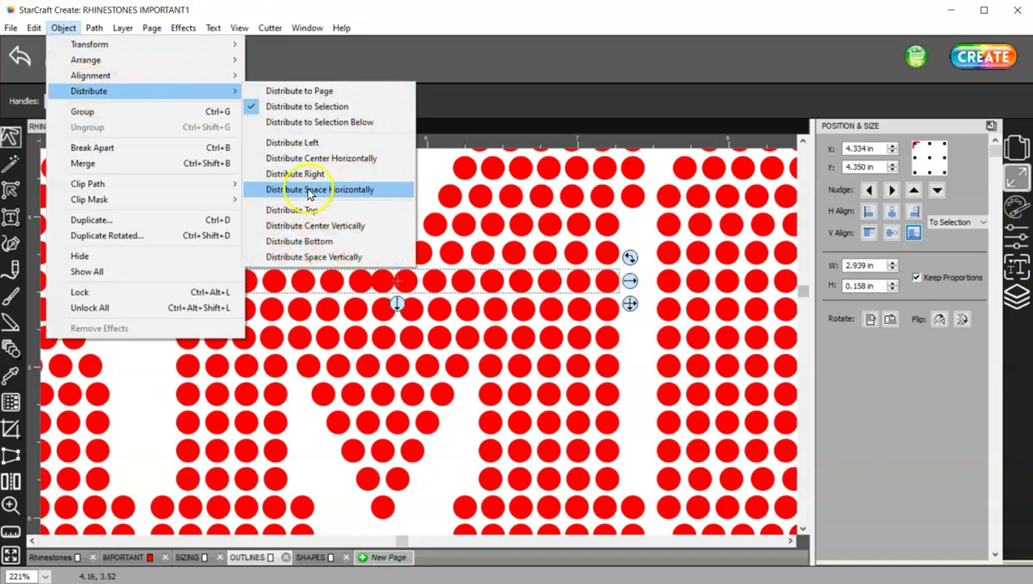
pyautogui.click(373, 190)
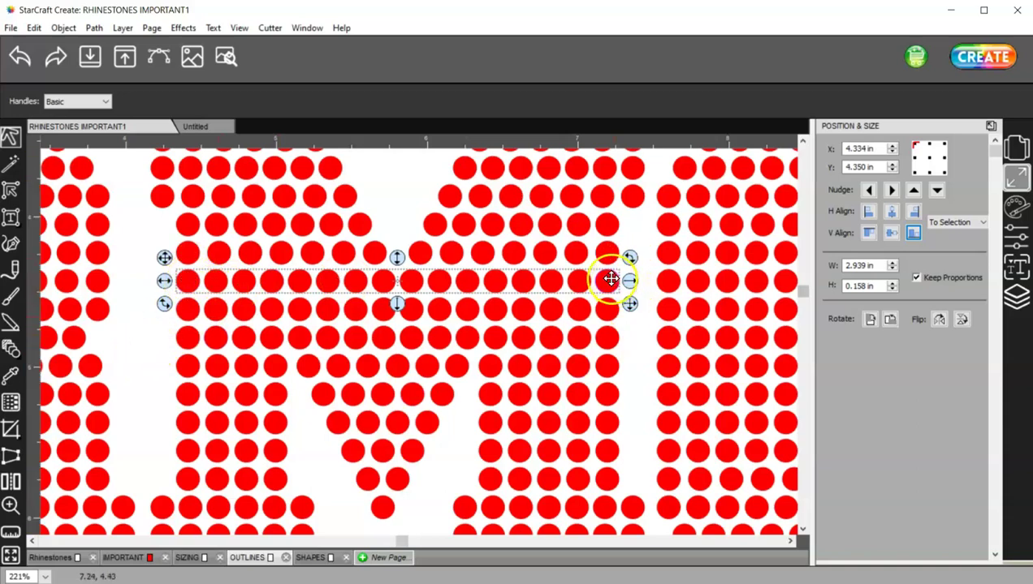
# - Deselect the row and zoom out to the whole page
pyautogui.click(115, 296)
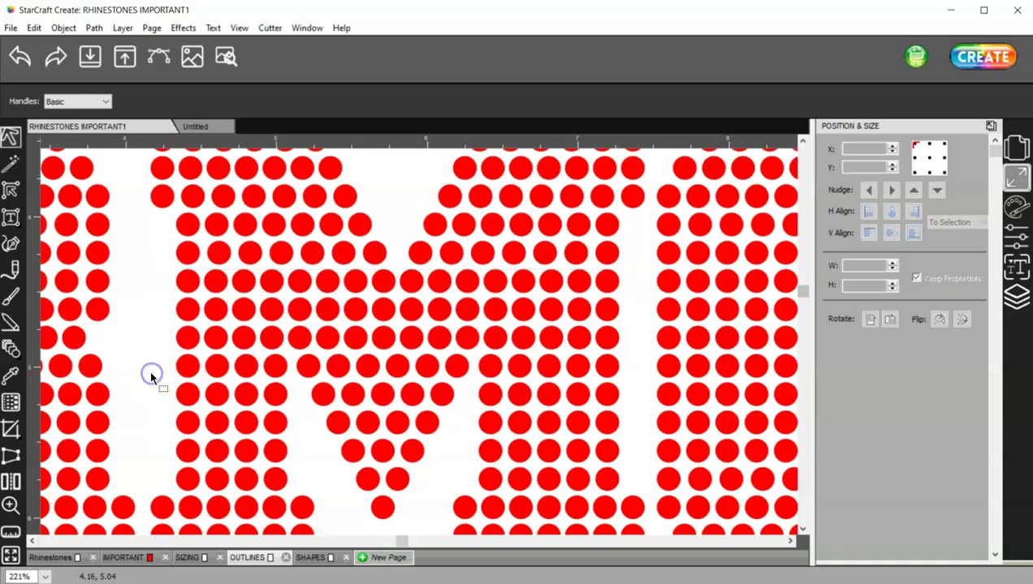
pyautogui.hotkey('ctrl', '0')
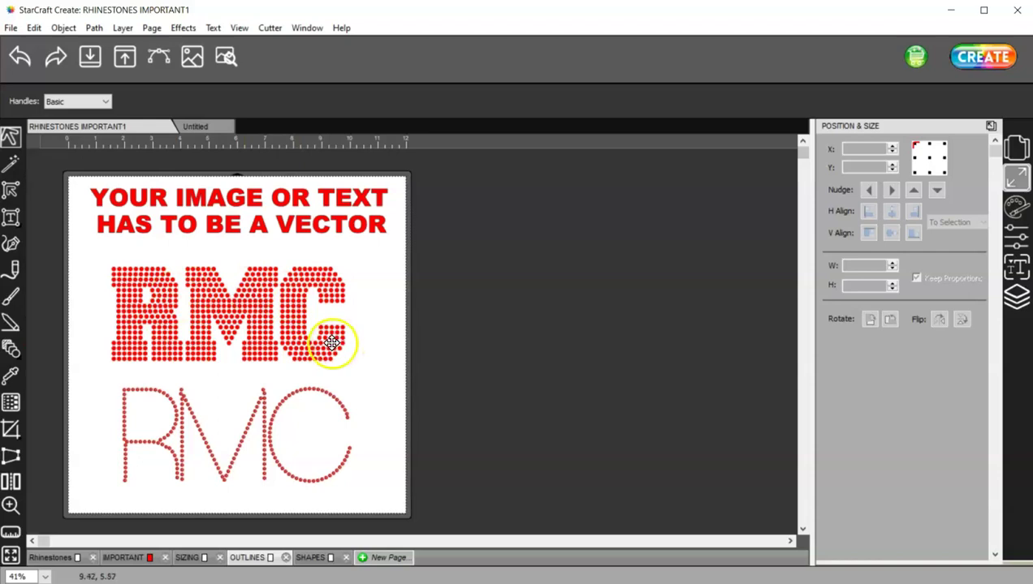
pyautogui.click(185, 29)
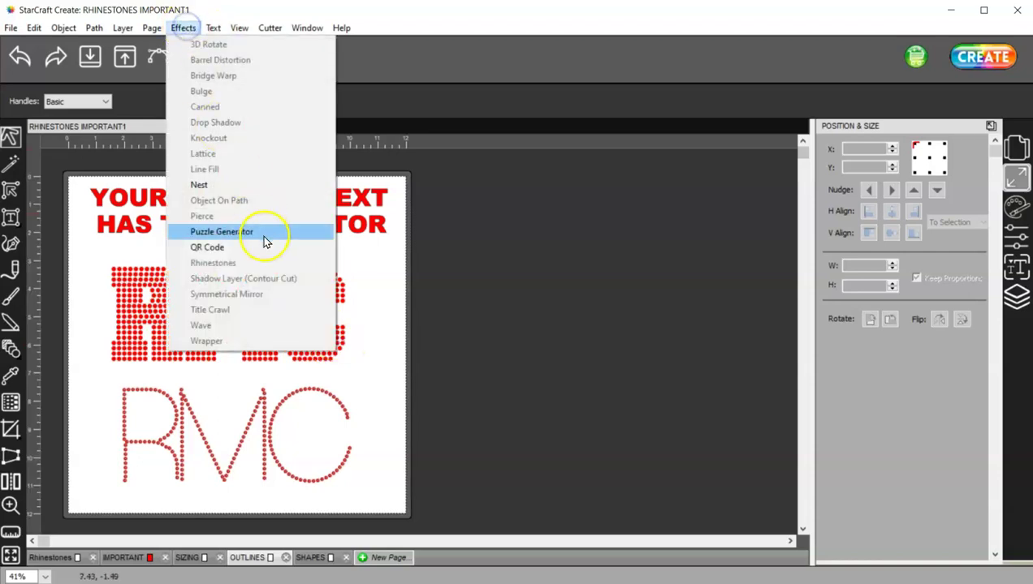
pyautogui.click(352, 396)
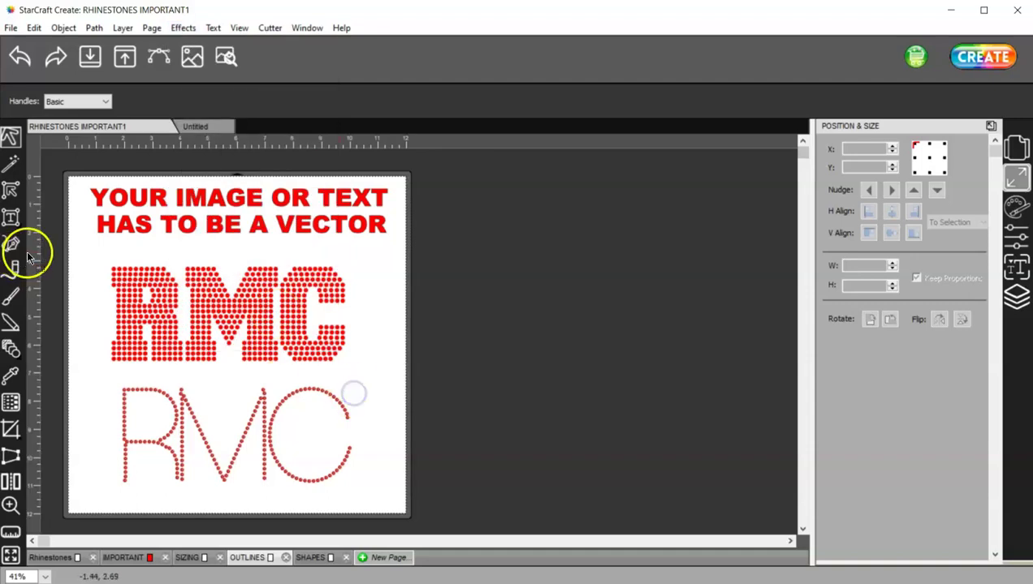
# - Group all filled RMC stones and move the group slightly down and right
pyautogui.moveTo(88, 252); pyautogui.dragTo(387, 380)
pyautogui.rightClick(297, 276)
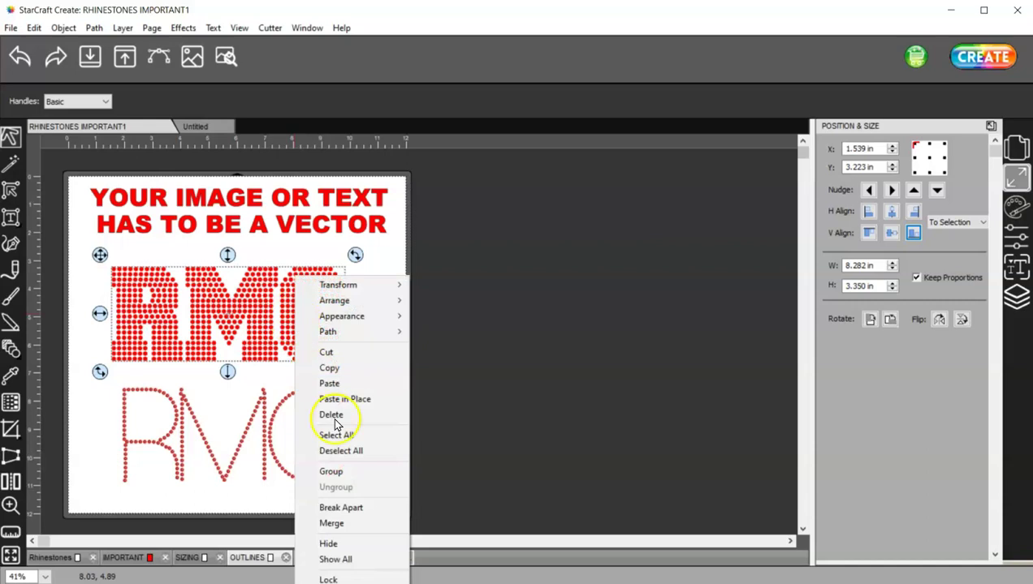
pyautogui.click(347, 472)
pyautogui.click(300, 311)
pyautogui.moveTo(301, 311); pyautogui.dragTo(302, 354)
pyautogui.click(376, 310)
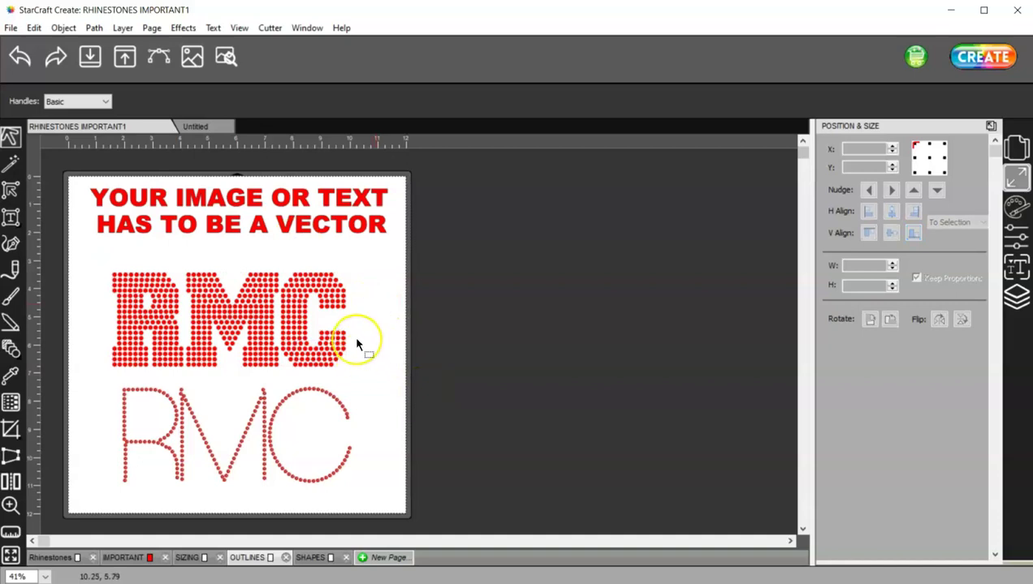
pyautogui.click(346, 270)
pyautogui.click(347, 379)
pyautogui.click(347, 395)
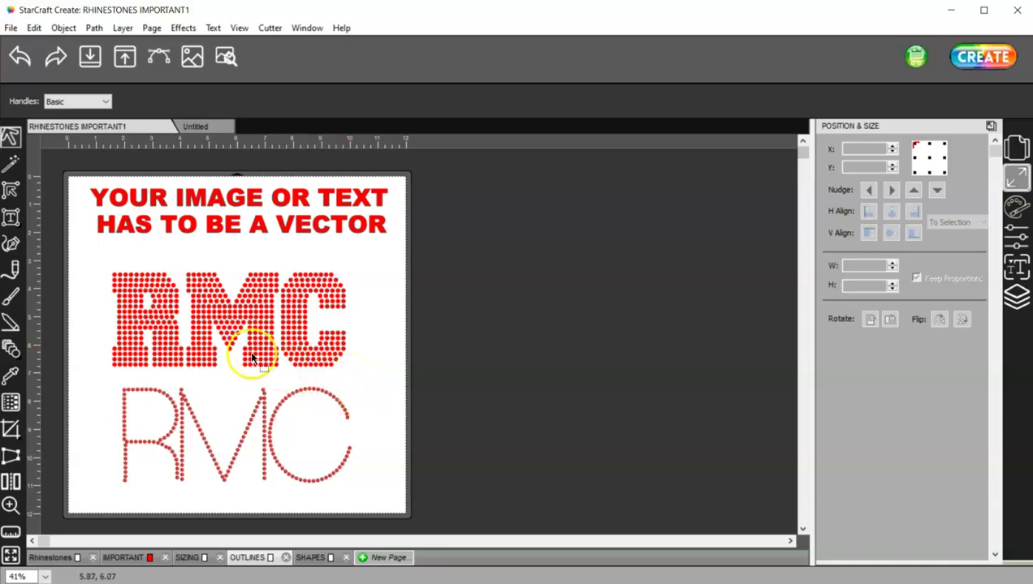
# - Select the grouped RMC and open its Rhinestones effect settings
pyautogui.click(183, 27)
pyautogui.click(94, 261)
pyautogui.click(139, 298)
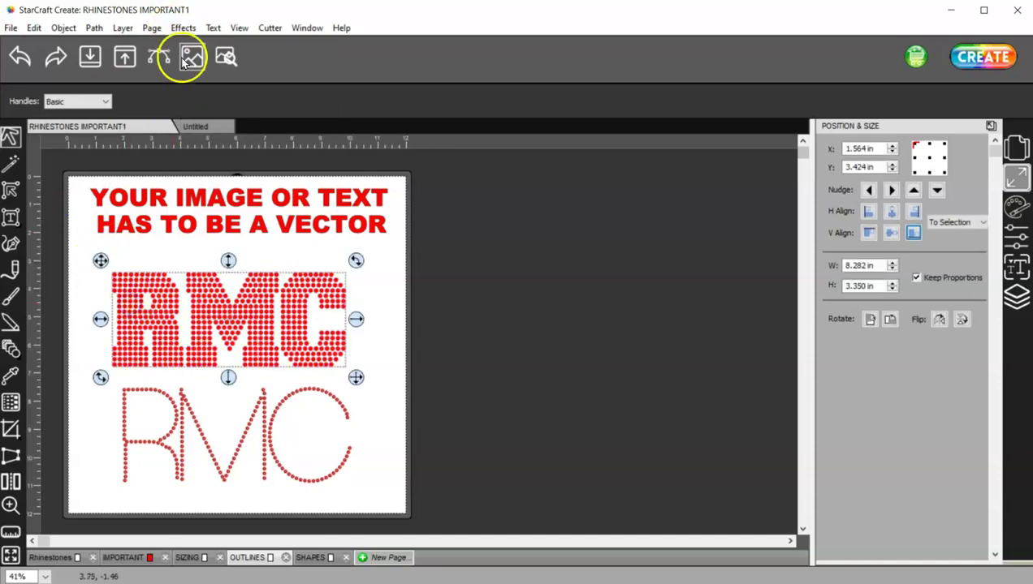
pyautogui.click(180, 28)
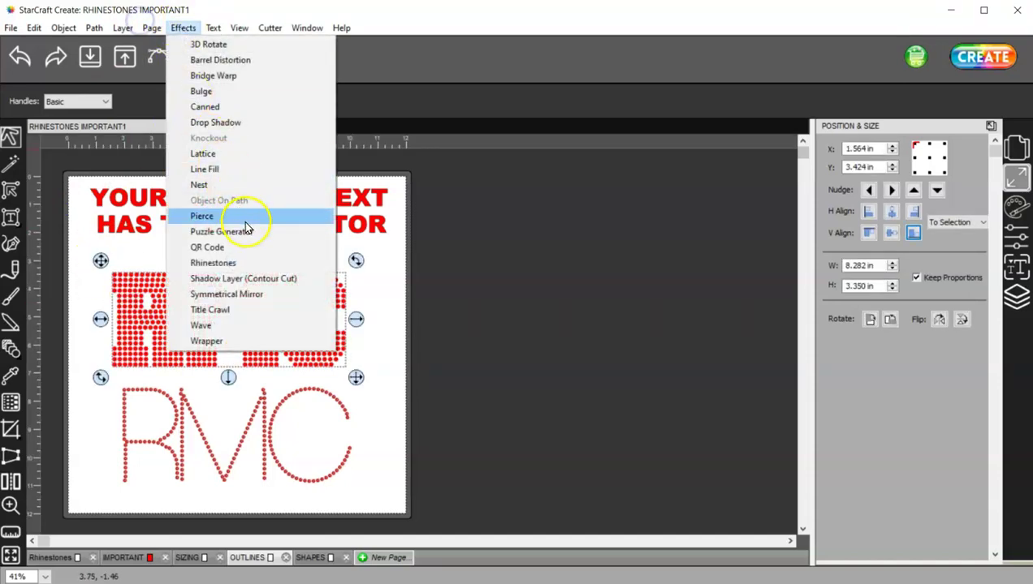
pyautogui.click(213, 263)
pyautogui.moveTo(512, 143); pyautogui.dragTo(648, 143)
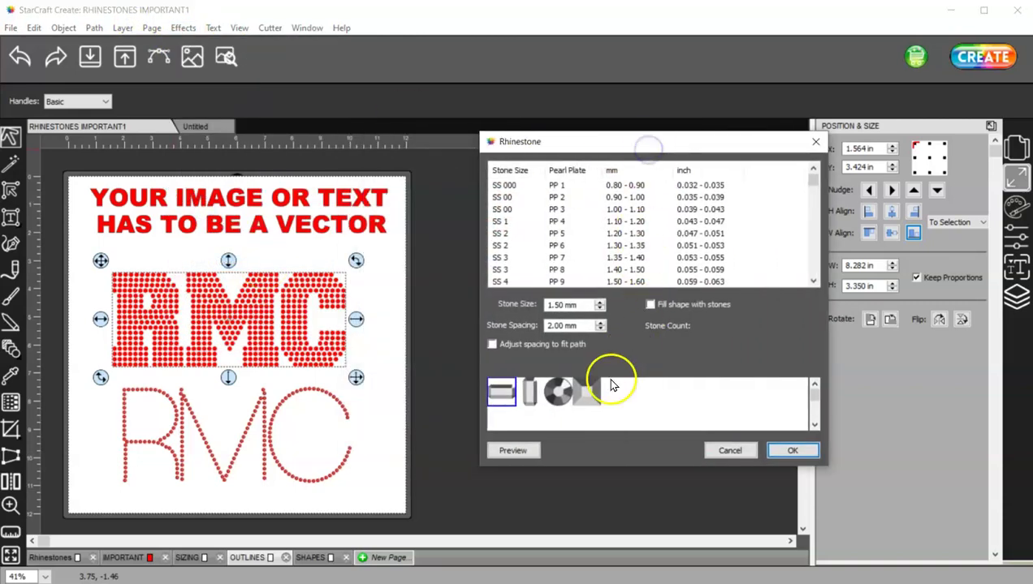
# - Try the SS 4 stone size, cancel without applying, and add a new page
pyautogui.click(502, 280)
pyautogui.click(508, 288)
pyautogui.click(501, 282)
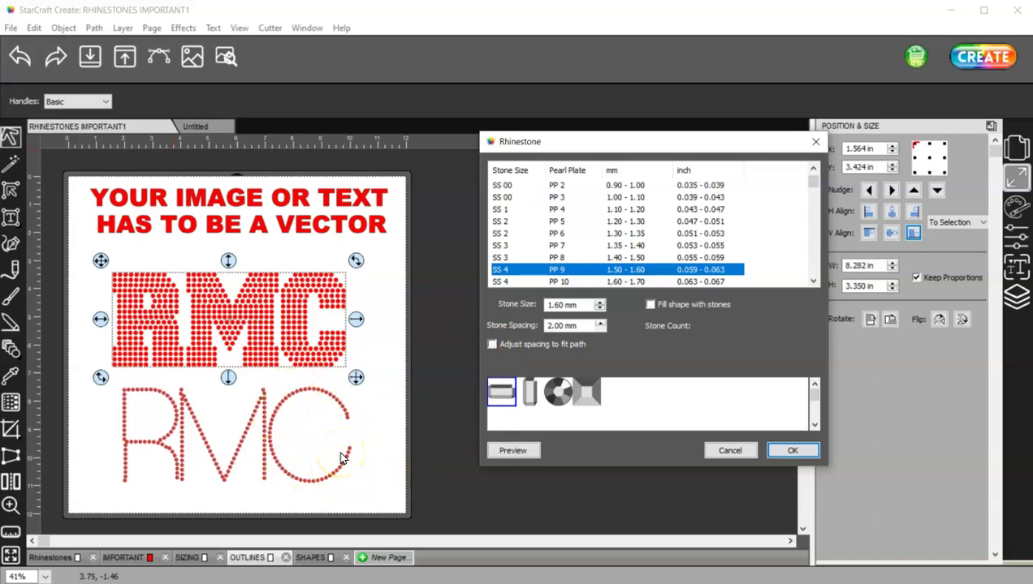
pyautogui.click(745, 451)
pyautogui.click(393, 558)
# - Confirm the new page as Page 7 and browse to the Seagate Backup Plus drive
pyautogui.click(593, 334)
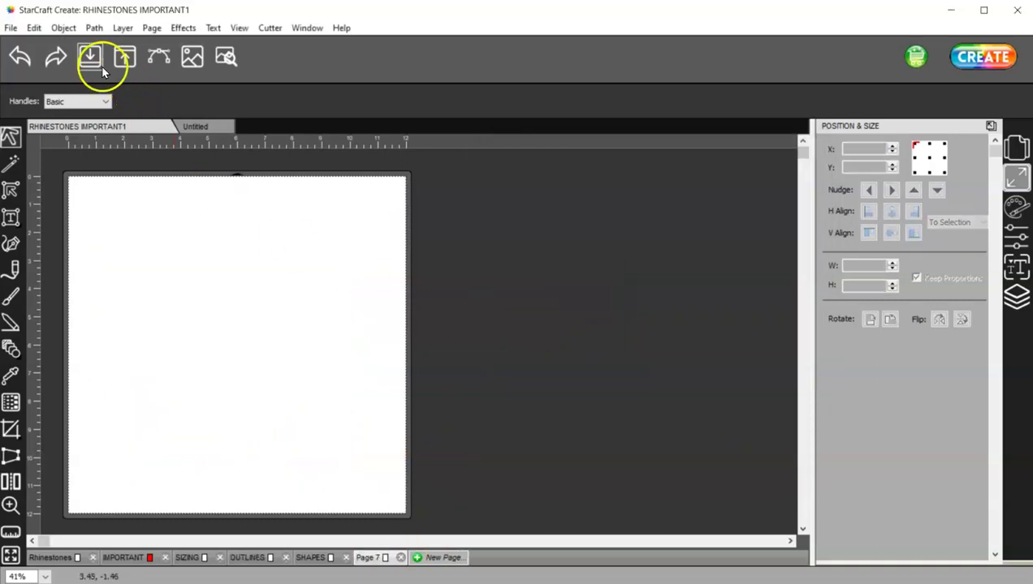
pyautogui.click(99, 66)
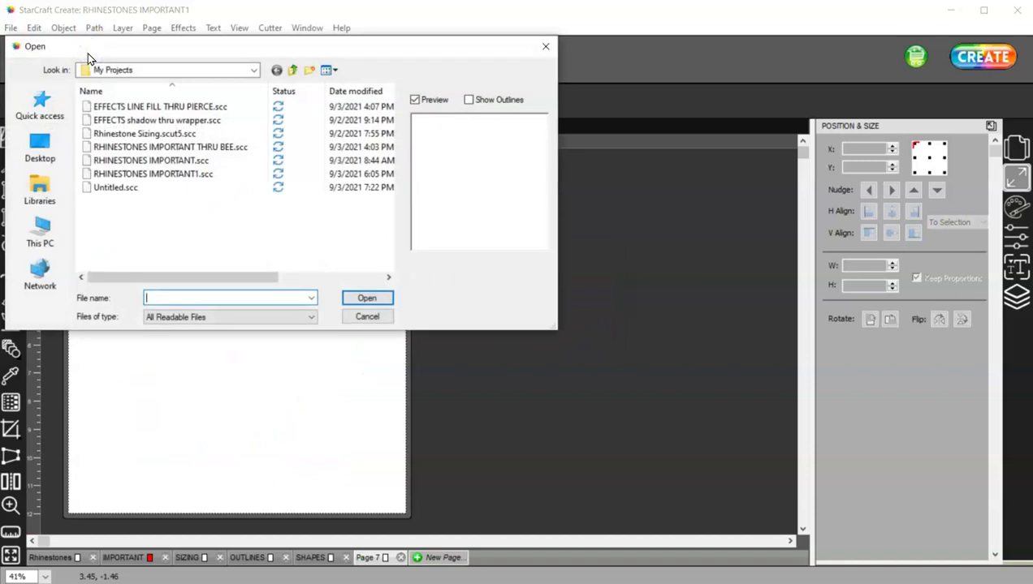
pyautogui.click(39, 231)
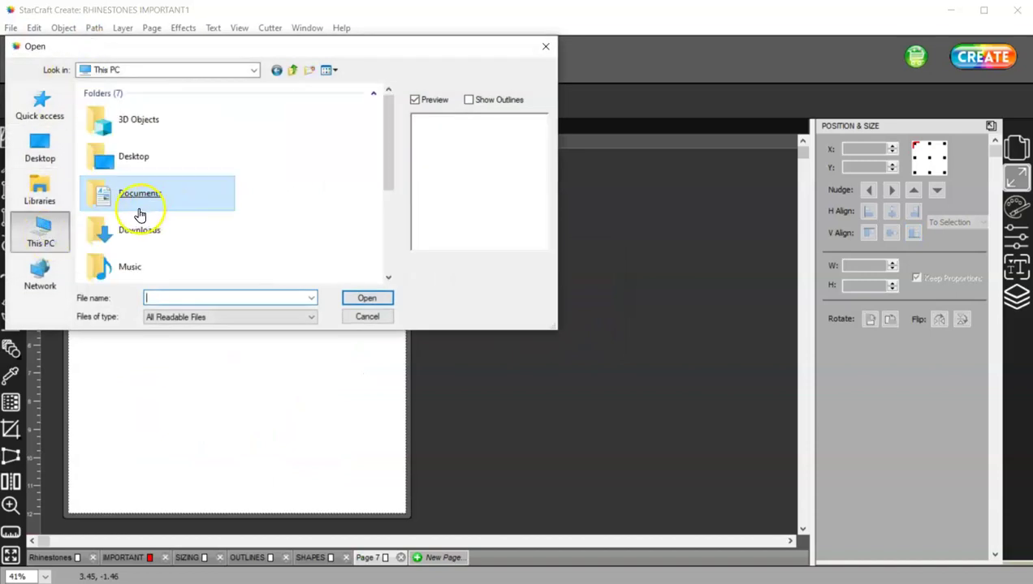
pyautogui.scroll(-3, 139, 215)
pyautogui.doubleClick(148, 268)
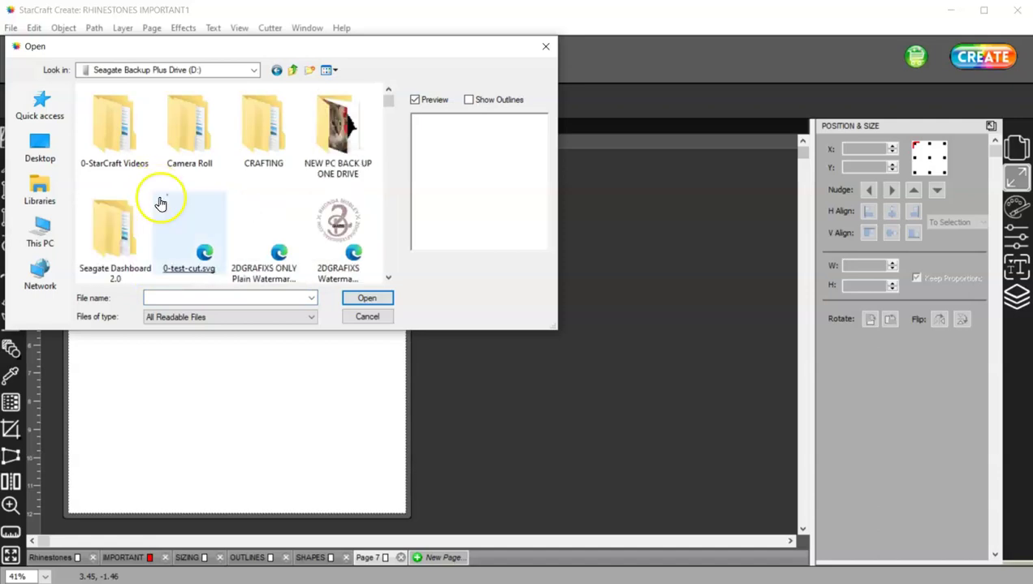
# - Navigate into the CRAFTING > SVG FILES folder
pyautogui.click(161, 202)
pyautogui.click(247, 154)
pyautogui.doubleClick(247, 154)
pyautogui.click(134, 201)
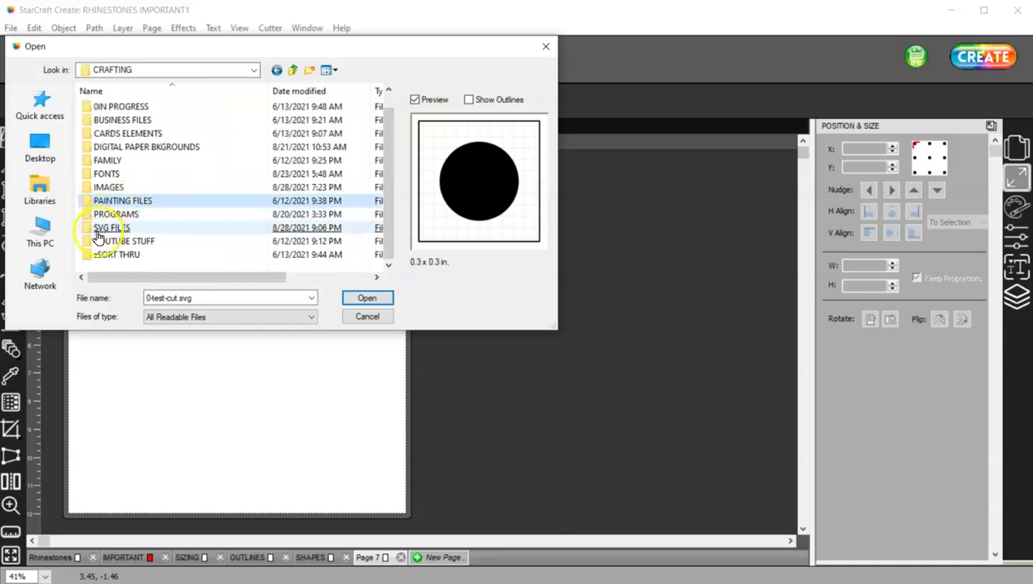
pyautogui.click(105, 215)
pyautogui.doubleClick(106, 215)
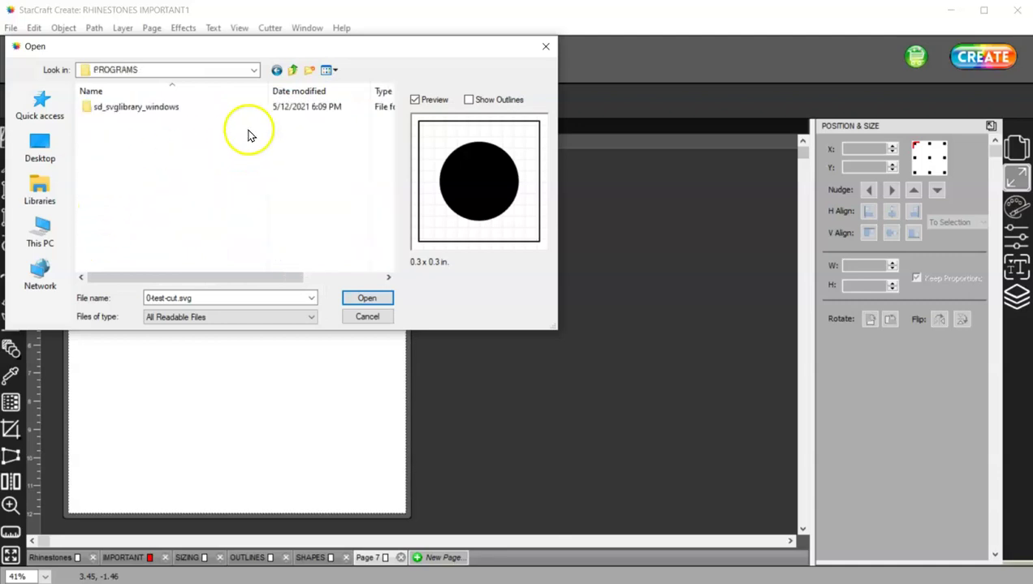
pyautogui.click(293, 70)
pyautogui.click(118, 242)
pyautogui.doubleClick(118, 242)
# - Import bee.svg from the Animals folder and check it in the cut preview
pyautogui.click(110, 121)
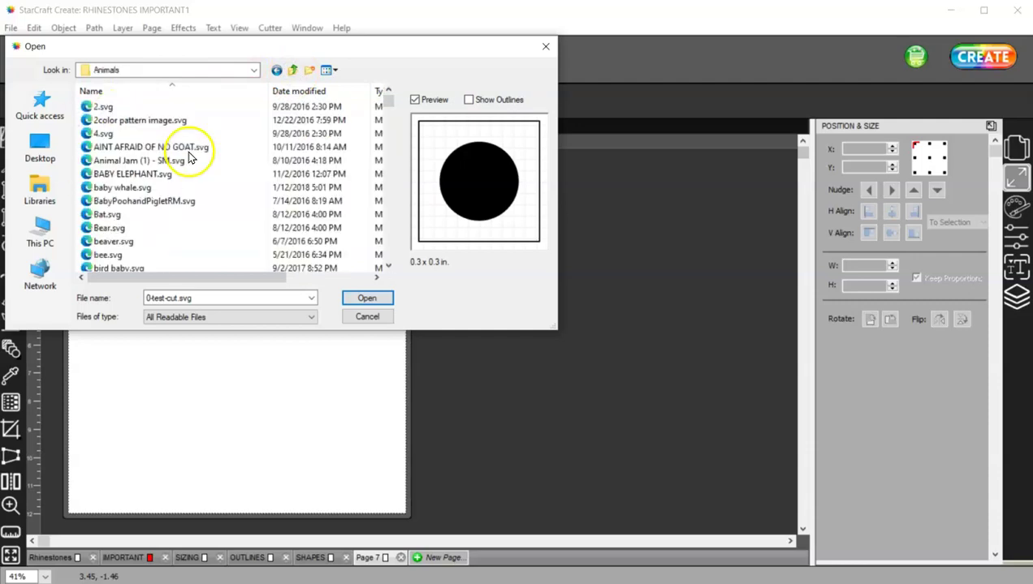
pyautogui.click(193, 147)
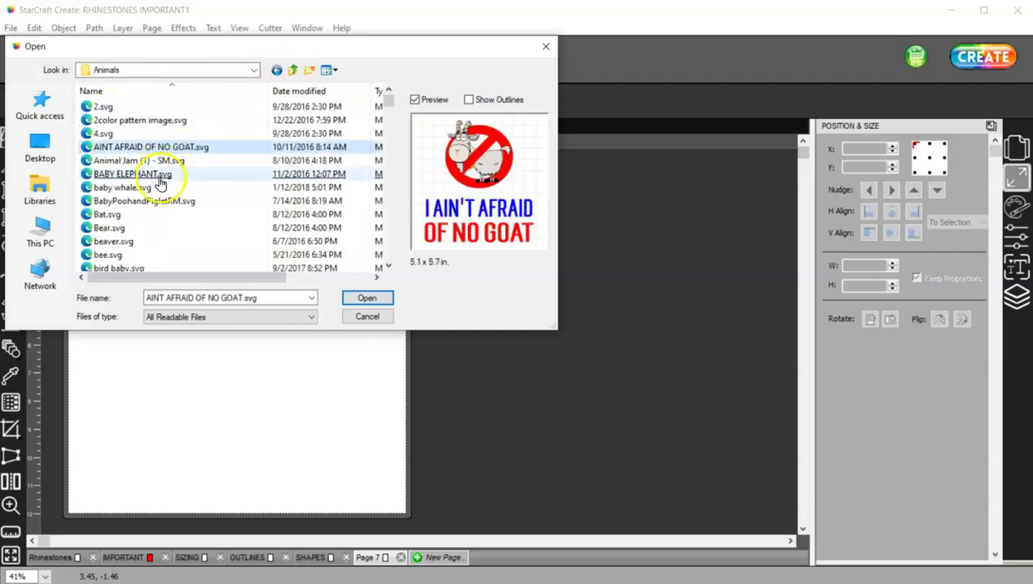
pyautogui.click(121, 255)
pyautogui.click(357, 300)
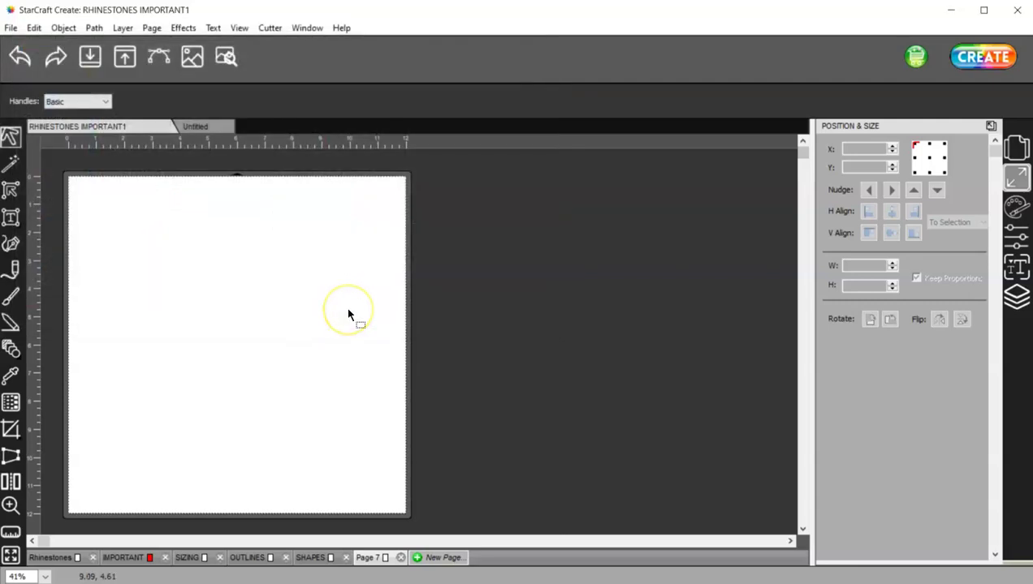
pyautogui.click(220, 61)
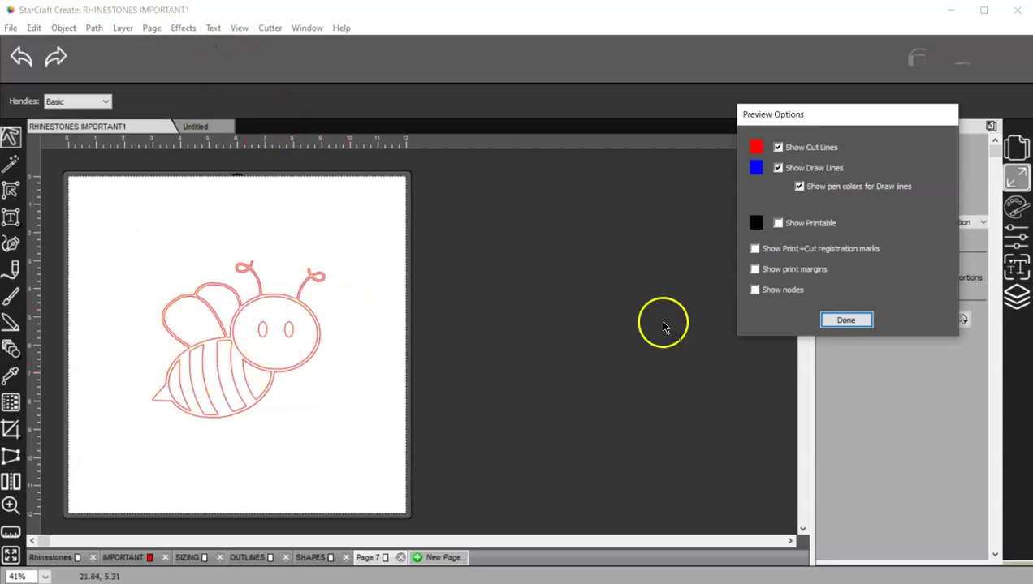
pyautogui.click(845, 320)
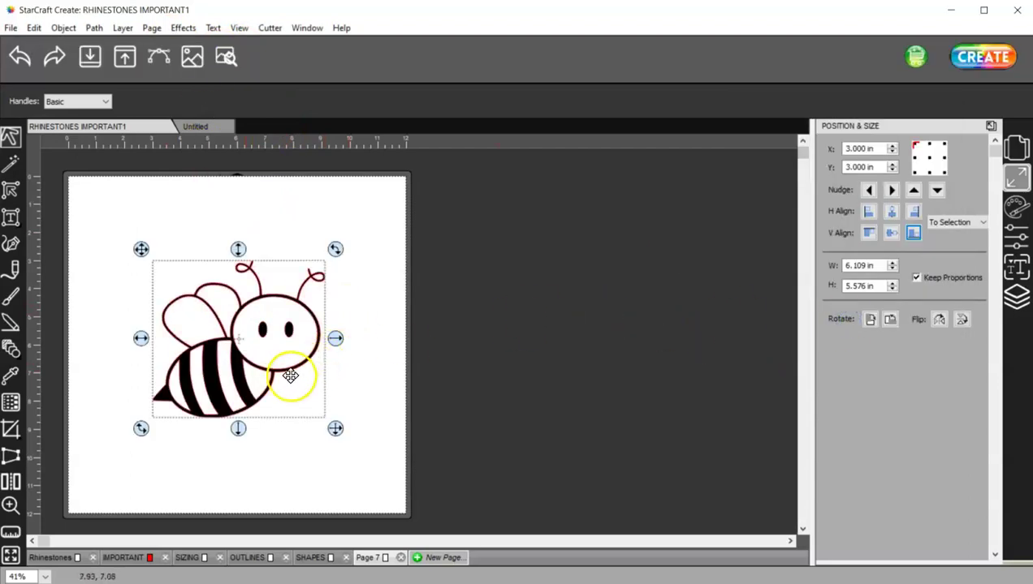
# - Apply the Rhinestones effect to the bee with SS 10 (2.80 mm) round stones and preview
pyautogui.click(183, 28)
pyautogui.click(261, 263)
pyautogui.moveTo(469, 142); pyautogui.dragTo(610, 142)
pyautogui.scroll(-5, 519, 211)
pyautogui.click(509, 232)
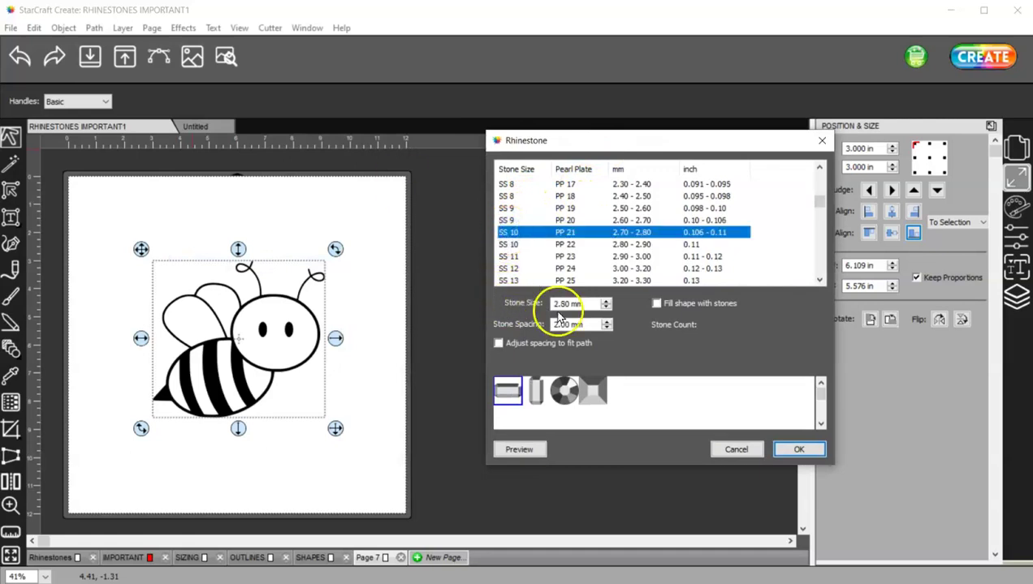
pyautogui.click(498, 343)
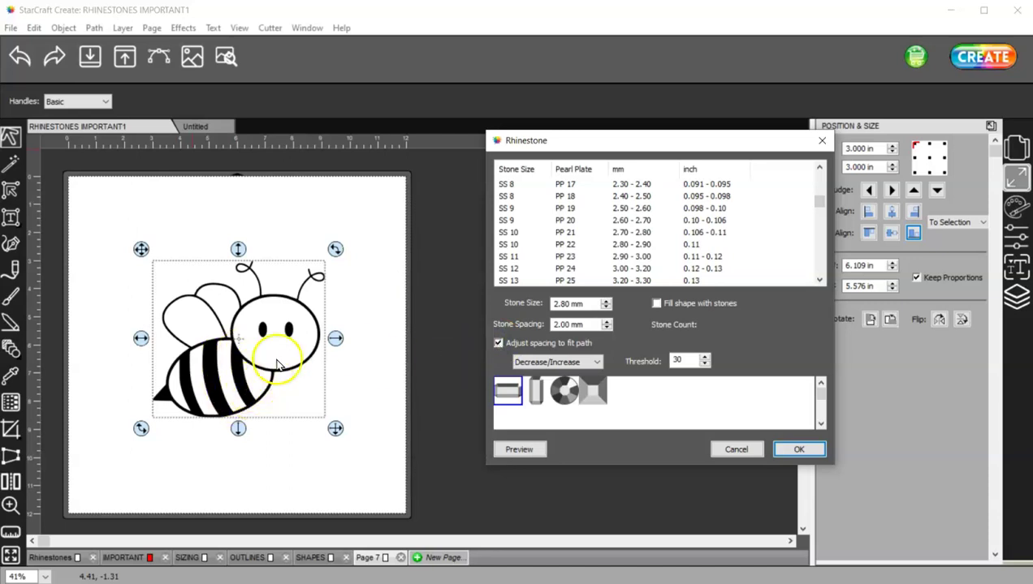
pyautogui.click(568, 393)
pyautogui.click(523, 449)
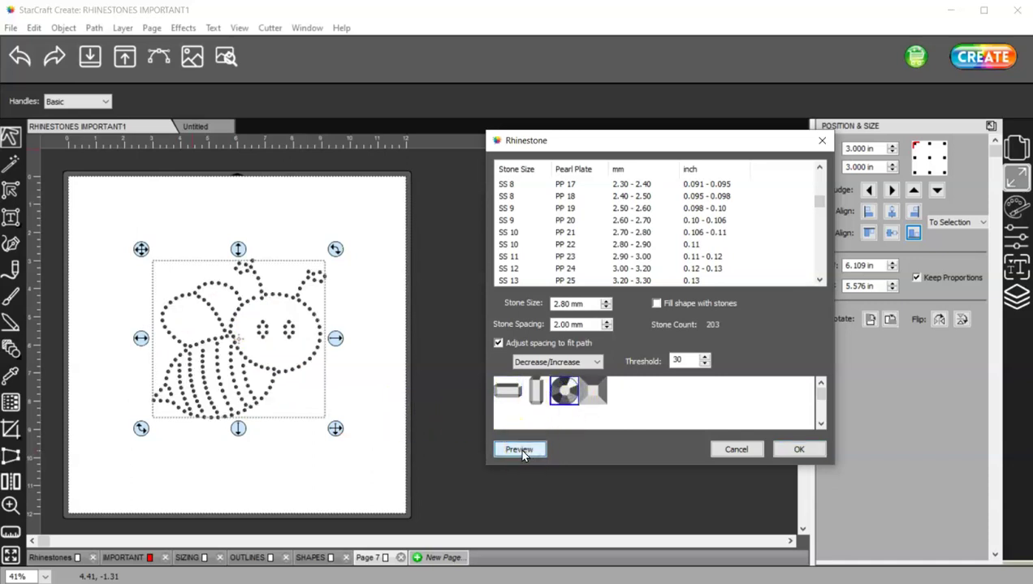
# - Set stone spacing to 0.50 mm, preview, and apply the 312-stone outline
pyautogui.doubleClick(565, 324)
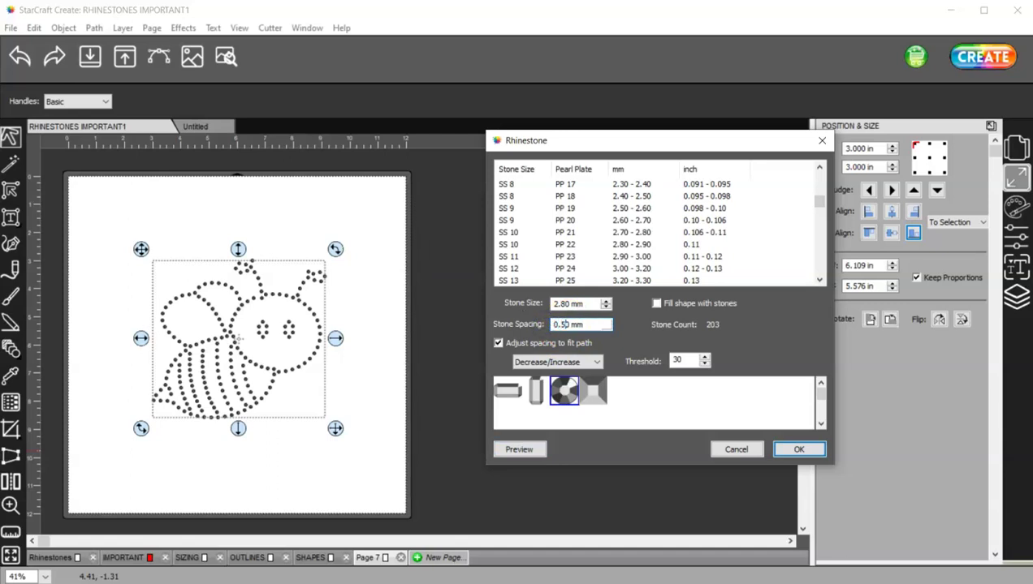
pyautogui.click(523, 451)
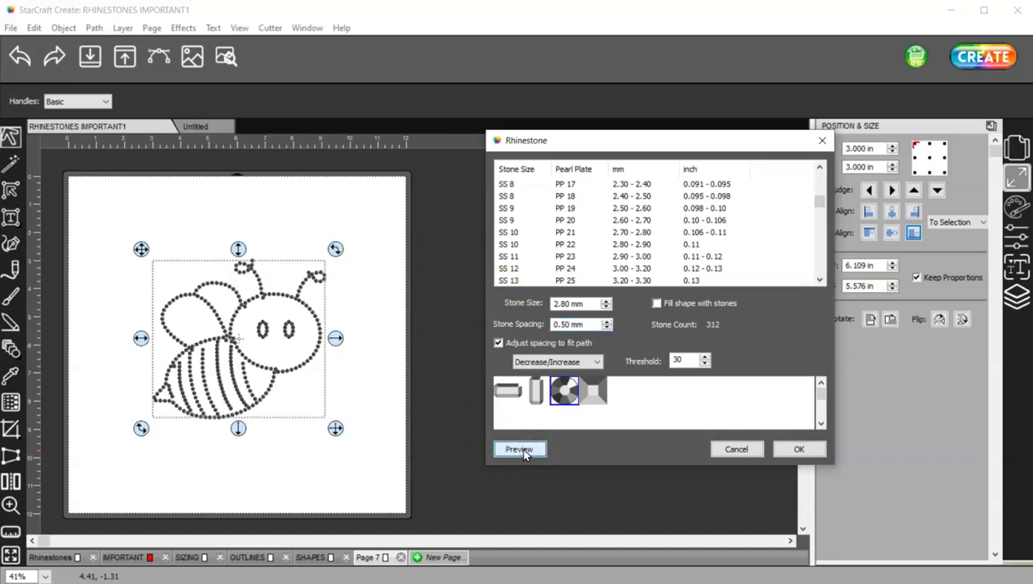
pyautogui.click(795, 450)
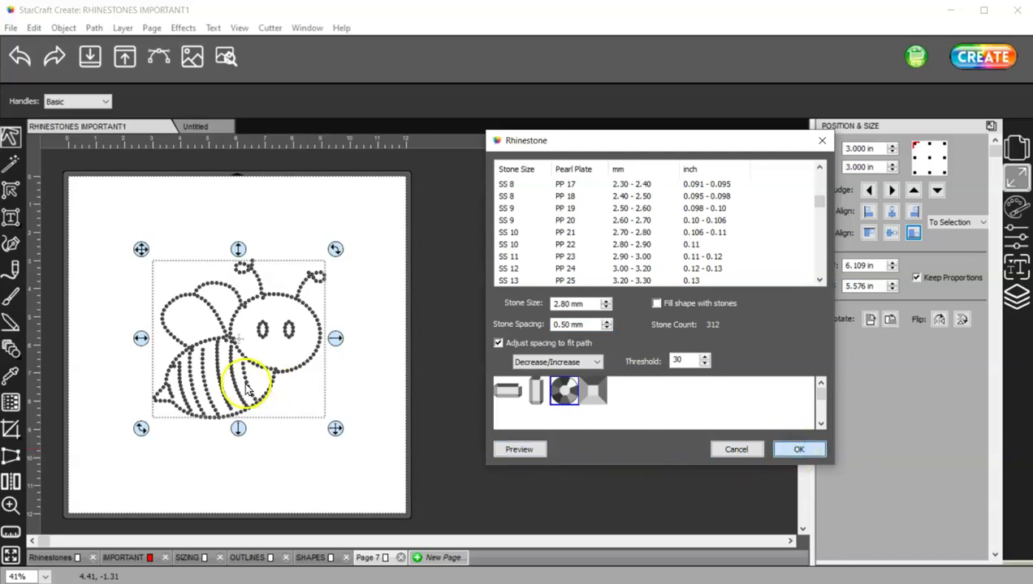
# - Break the bee's rhinestone outline apart into individual stones
pyautogui.keyDown('ctrl'); pyautogui.scroll(5, 237, 347); pyautogui.keyUp('ctrl')
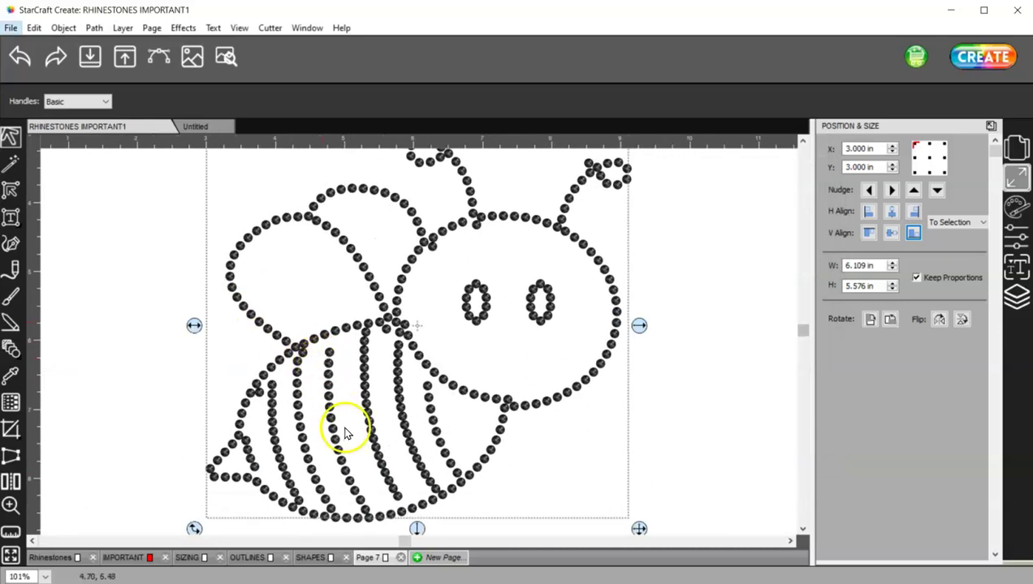
pyautogui.click(77, 33)
pyautogui.click(83, 144)
pyautogui.click(136, 293)
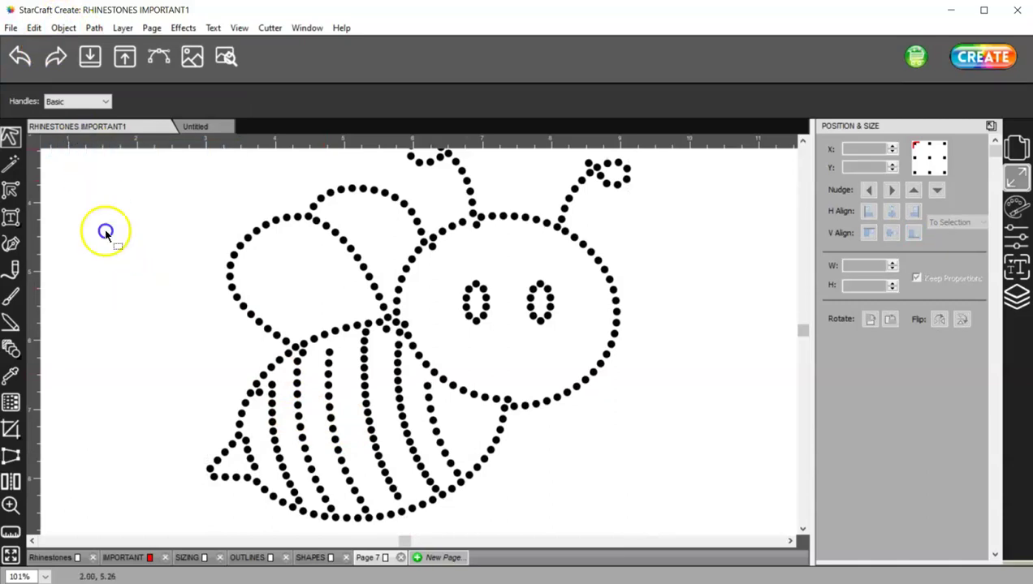
# - Check the head-edge stones and delete the overlapping stone at the wing/body junction
pyautogui.click(424, 245)
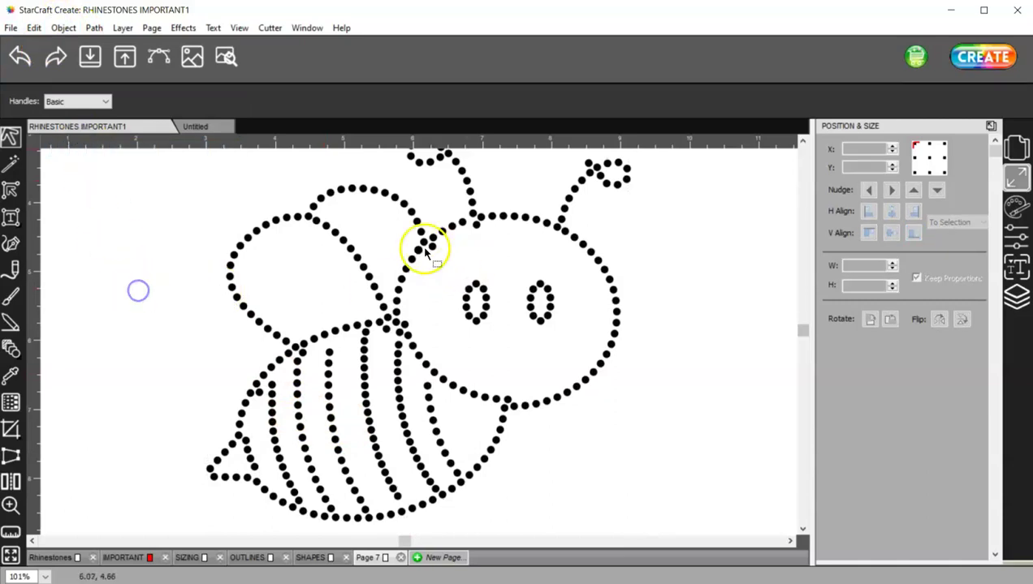
pyautogui.click(470, 286)
pyautogui.click(475, 224)
pyautogui.click(481, 282)
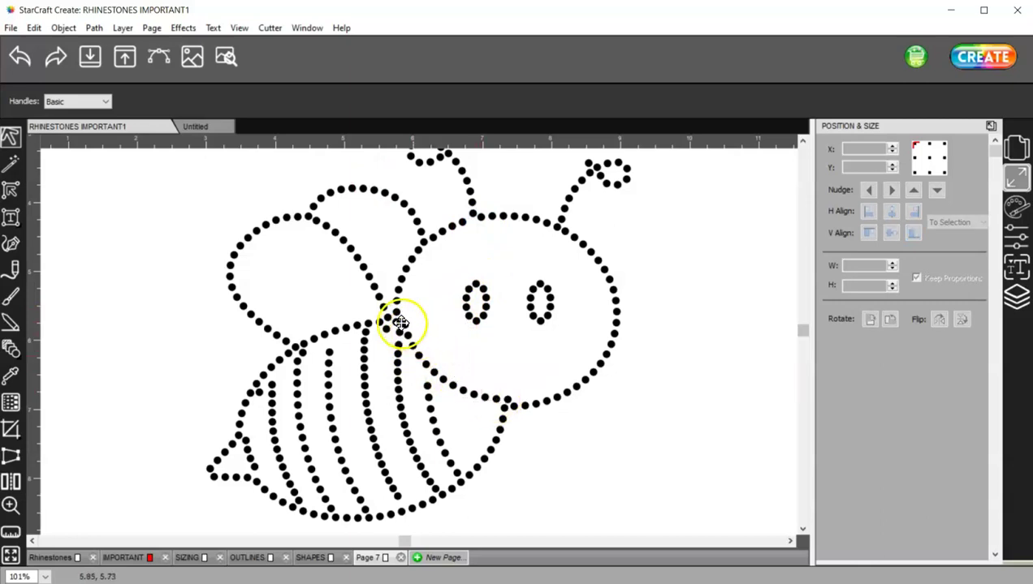
pyautogui.click(401, 323)
pyautogui.click(466, 351)
pyautogui.click(506, 403)
pyautogui.press('Delete')
pyautogui.click(508, 404)
# - Zoom in where the face meets the body and trial-delete a face-edge stone, then restore it
pyautogui.moveTo(507, 397); pyautogui.dragTo(437, 367)
pyautogui.scroll(1, 473, 413)
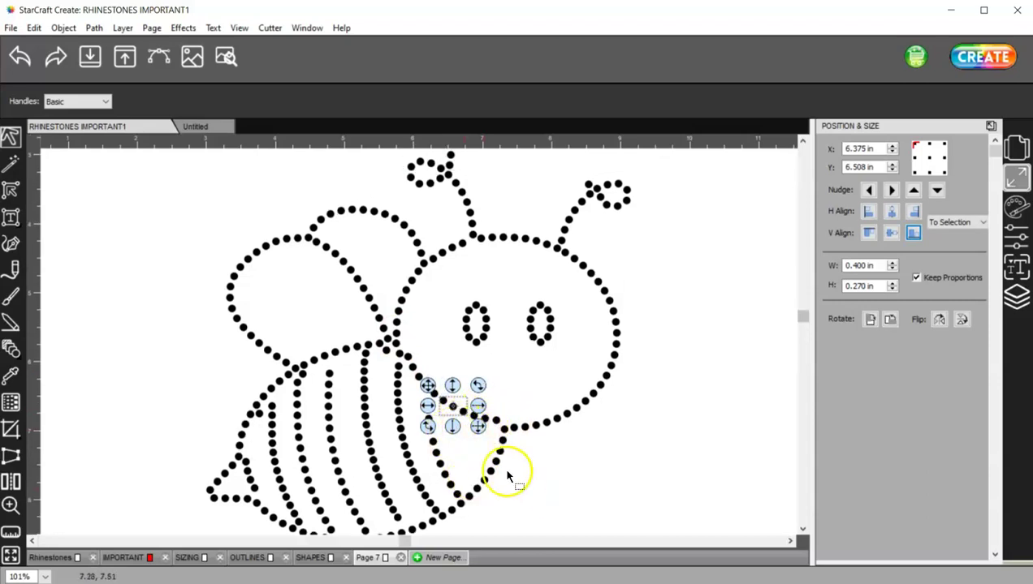
pyautogui.keyDown('ctrl'); pyautogui.scroll(1, 487, 479); pyautogui.keyUp('ctrl')
pyautogui.keyDown('ctrl'); pyautogui.scroll(1, 484, 481); pyautogui.keyUp('ctrl')
pyautogui.click(424, 369)
pyautogui.click(541, 465)
pyautogui.press('Delete')
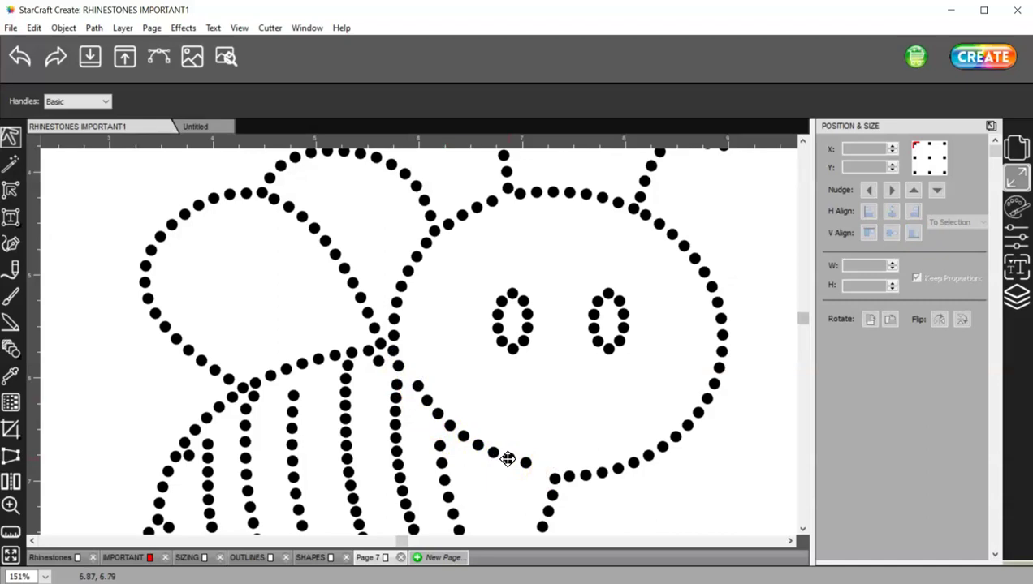
pyautogui.hotkey('ctrl', 'z')
pyautogui.hotkey('ctrl', 'z')
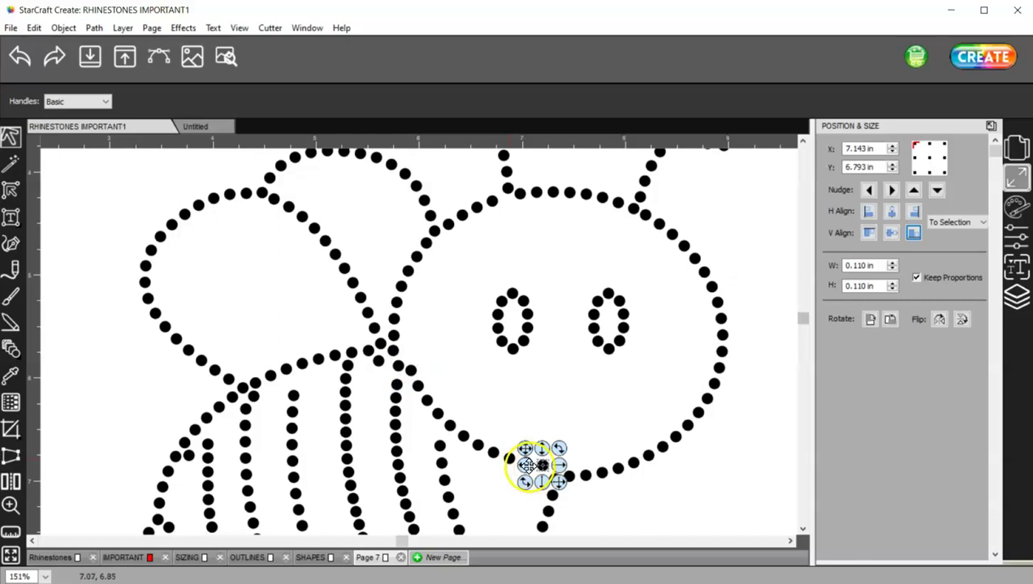
# - Nudge the curved stone line along the face's lower edge slightly, then view the whole page
pyautogui.click(409, 374)
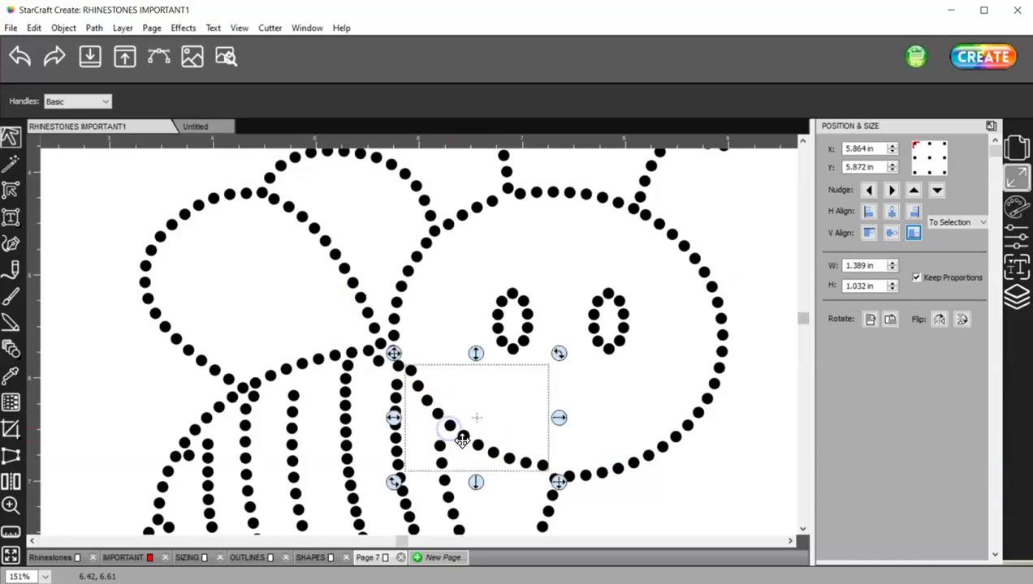
pyautogui.click(462, 440)
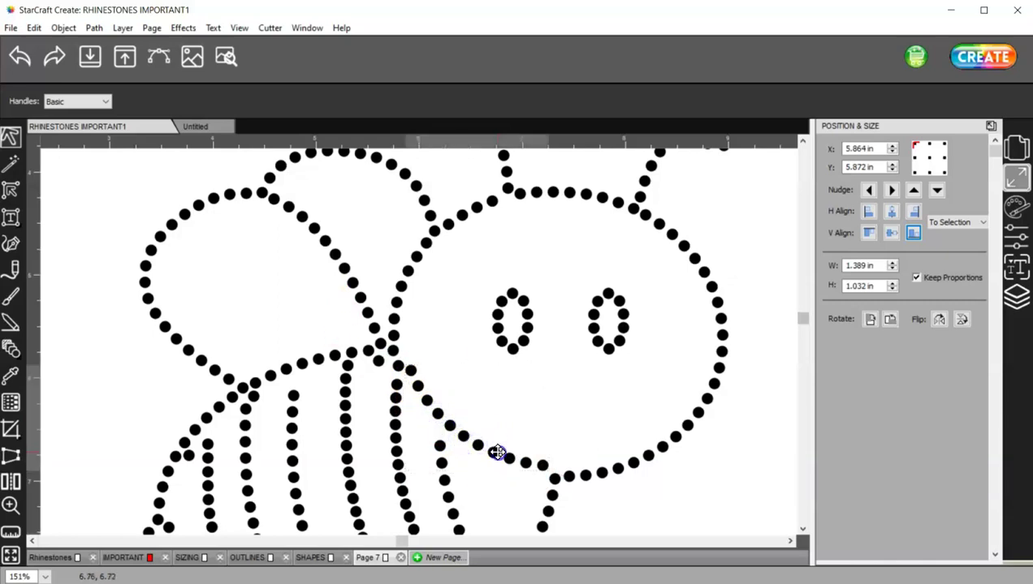
pyautogui.moveTo(506, 459); pyautogui.dragTo(509, 461)
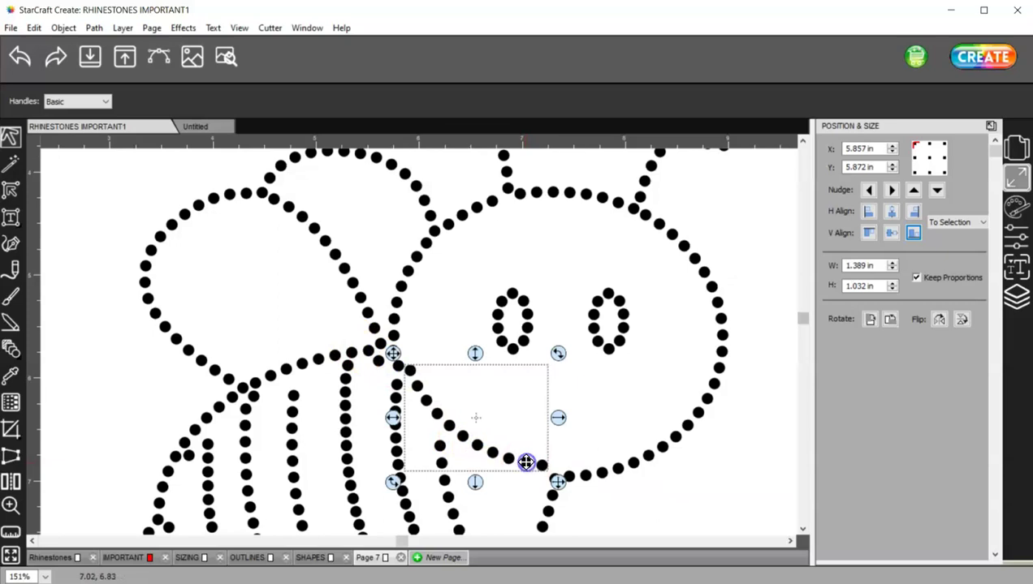
pyautogui.moveTo(493, 454)
pyautogui.mouseDown()
pyautogui.moveTo(507, 433)
pyautogui.moveTo(492, 462)
pyautogui.mouseUp()
pyautogui.hotkey('ctrl', '0')
pyautogui.click(314, 438)
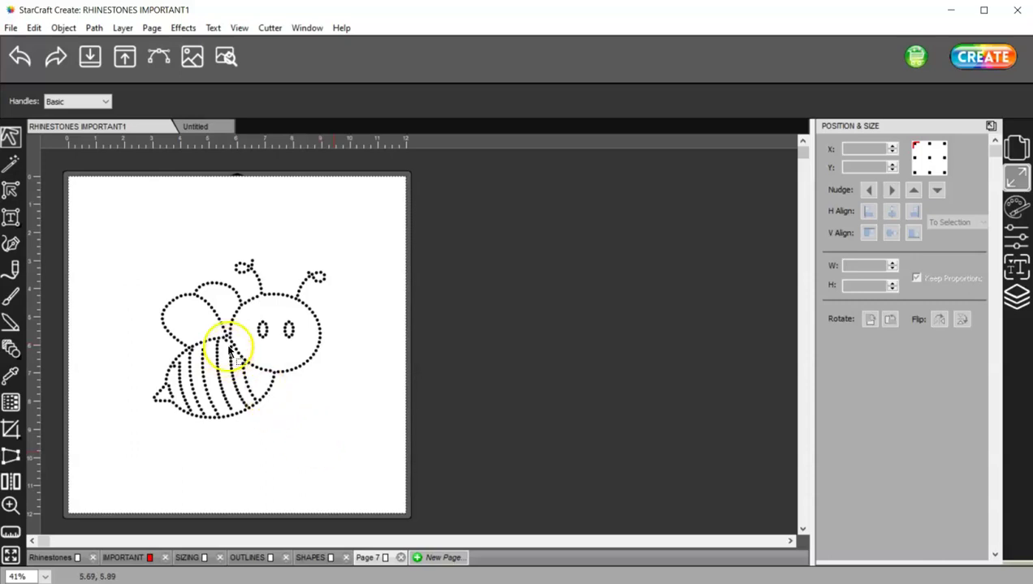
# - Move a stone from the bee's left edge down to the stinger tip
pyautogui.keyDown('ctrl'); pyautogui.scroll(1, 237, 302); pyautogui.keyUp('ctrl')
pyautogui.keyDown('ctrl'); pyautogui.scroll(1, 236, 303); pyautogui.keyUp('ctrl')
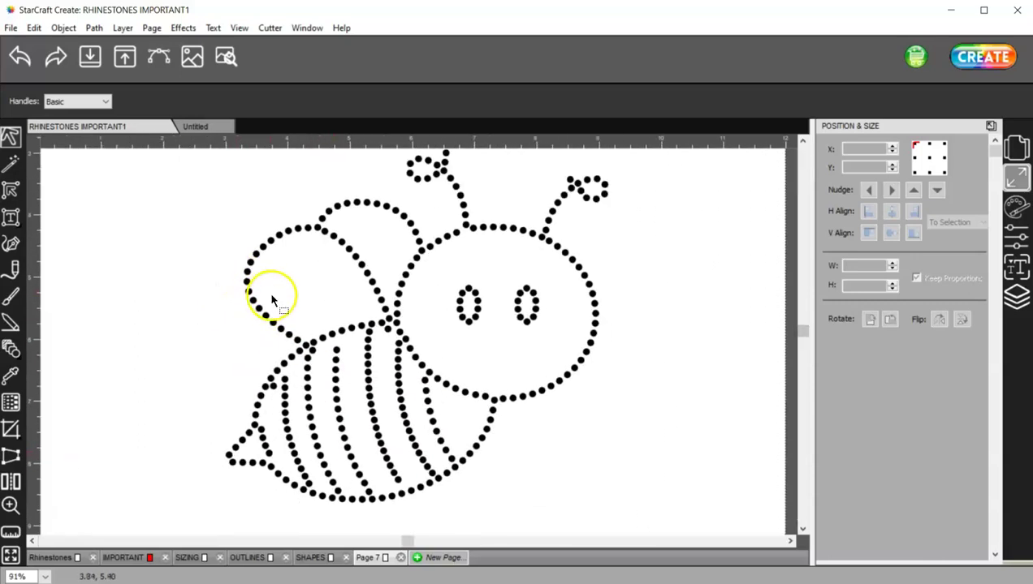
pyautogui.click(388, 328)
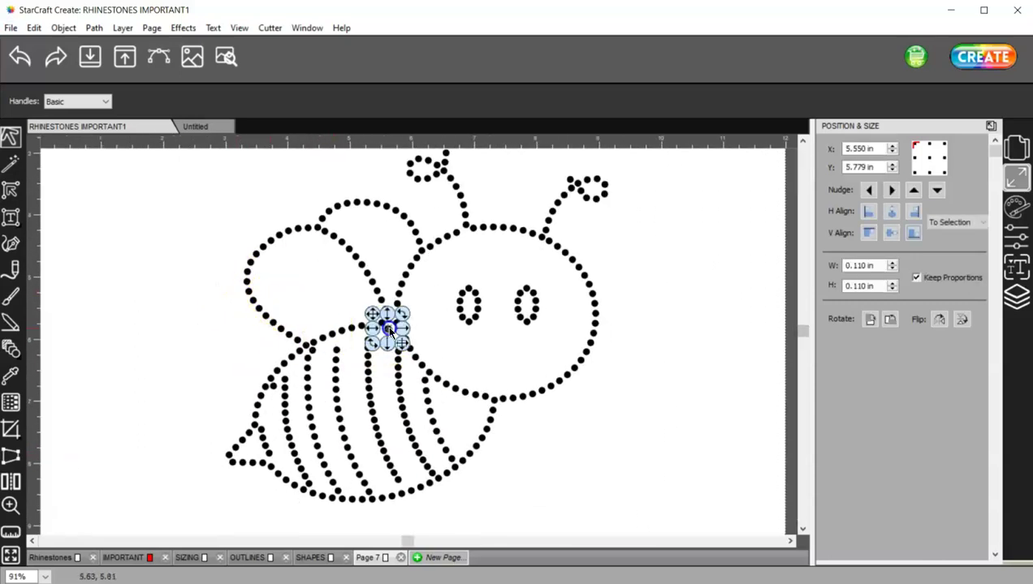
pyautogui.click(323, 362)
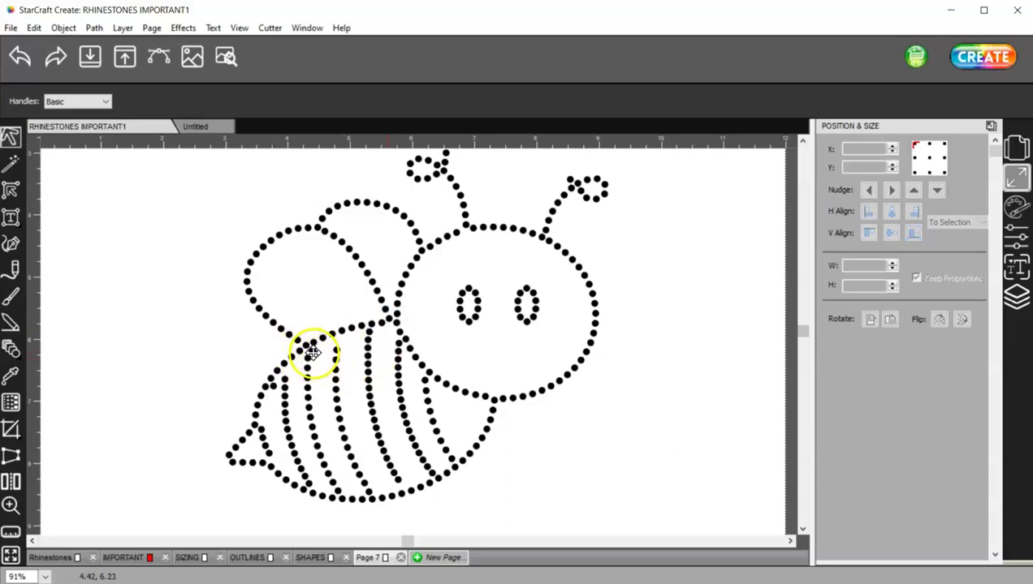
pyautogui.click(313, 352)
pyautogui.click(362, 387)
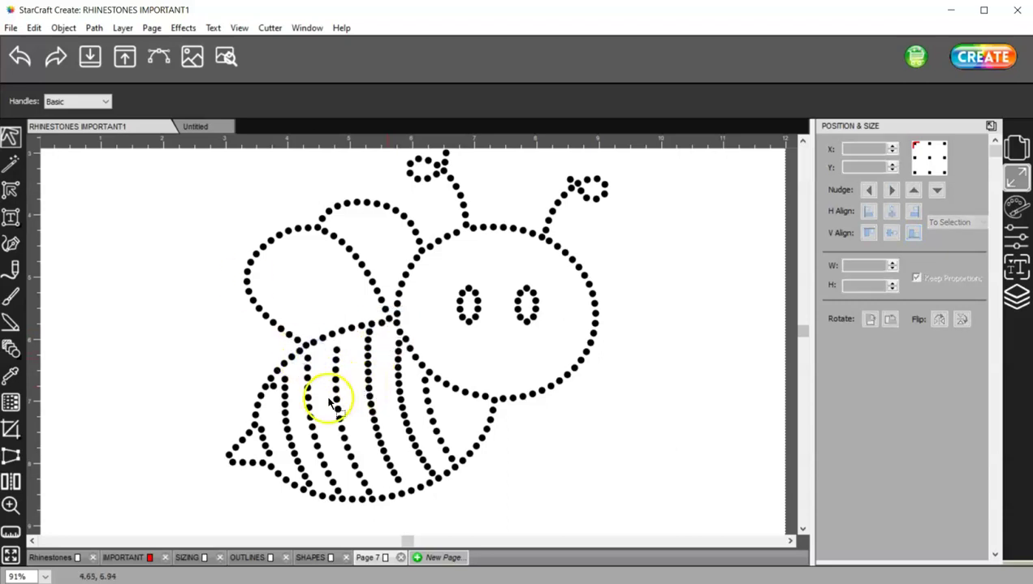
pyautogui.click(272, 385)
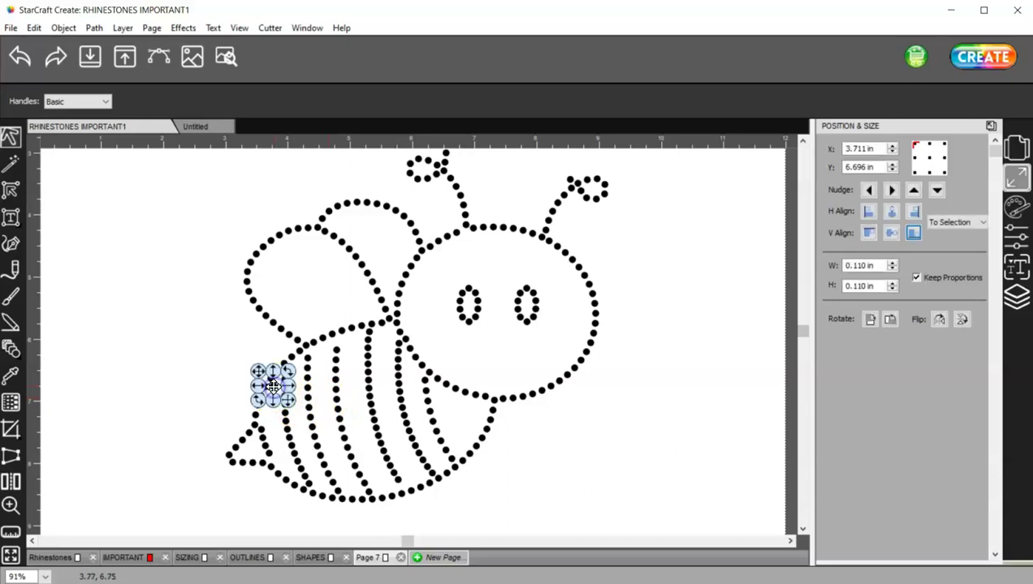
pyautogui.moveTo(273, 386); pyautogui.dragTo(222, 463)
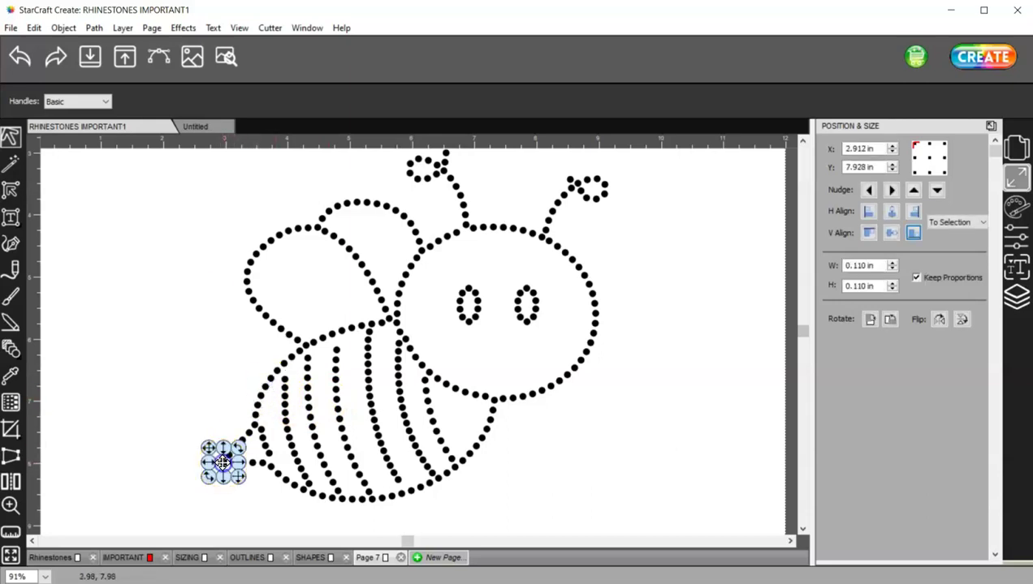
pyautogui.click(149, 394)
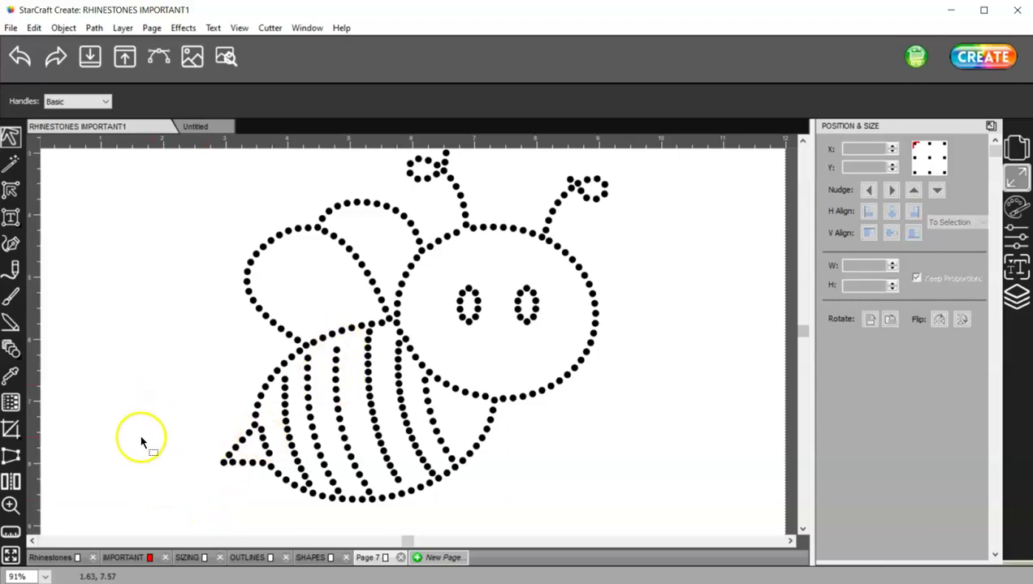
# - Undo a wrong move, then drag a spare wing/body junction stone down to the stinger
pyautogui.moveTo(221, 462); pyautogui.dragTo(338, 347)
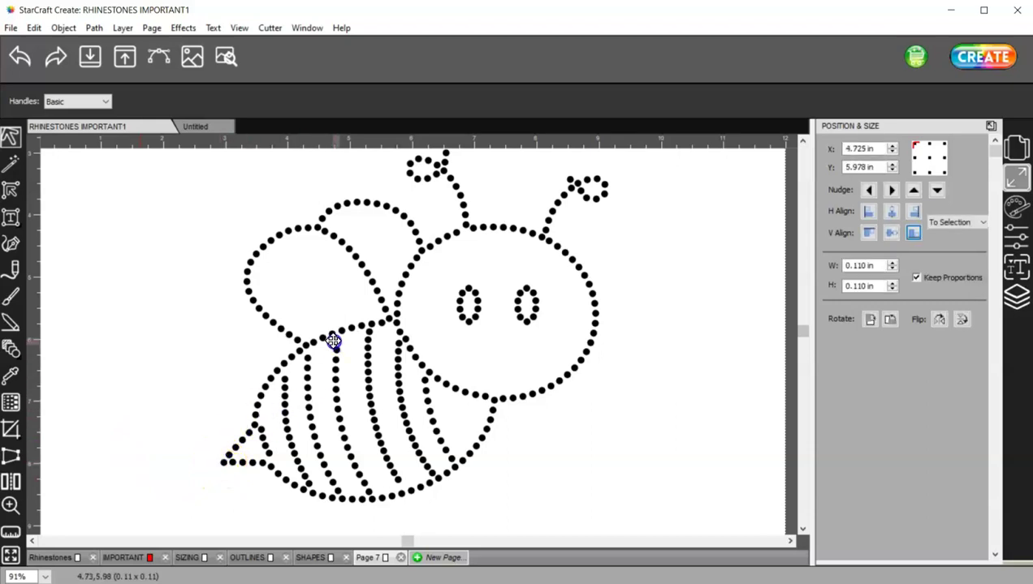
pyautogui.hotkey('ctrl', 'z')
pyautogui.click(148, 353)
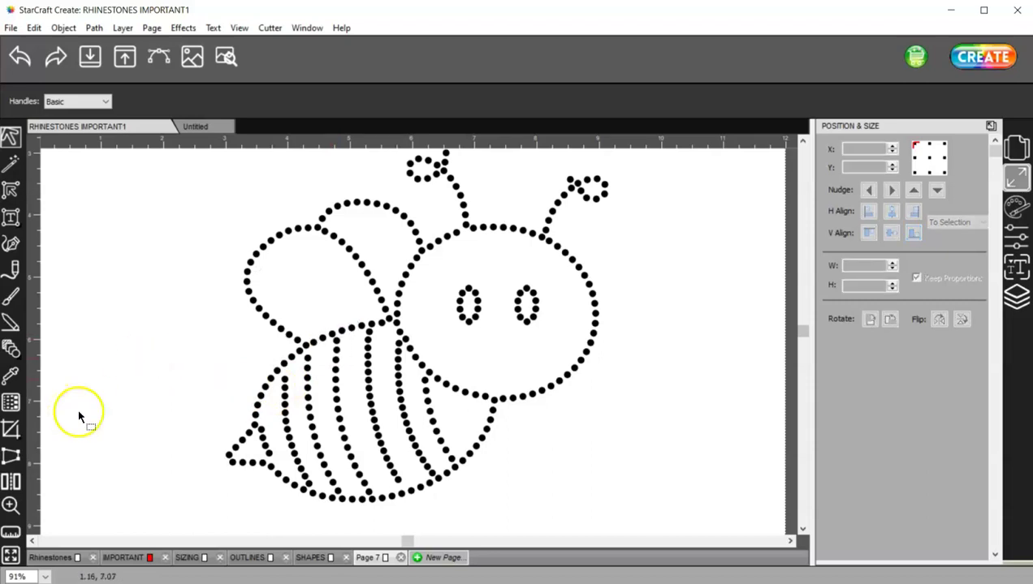
pyautogui.click(335, 339)
pyautogui.click(335, 339)
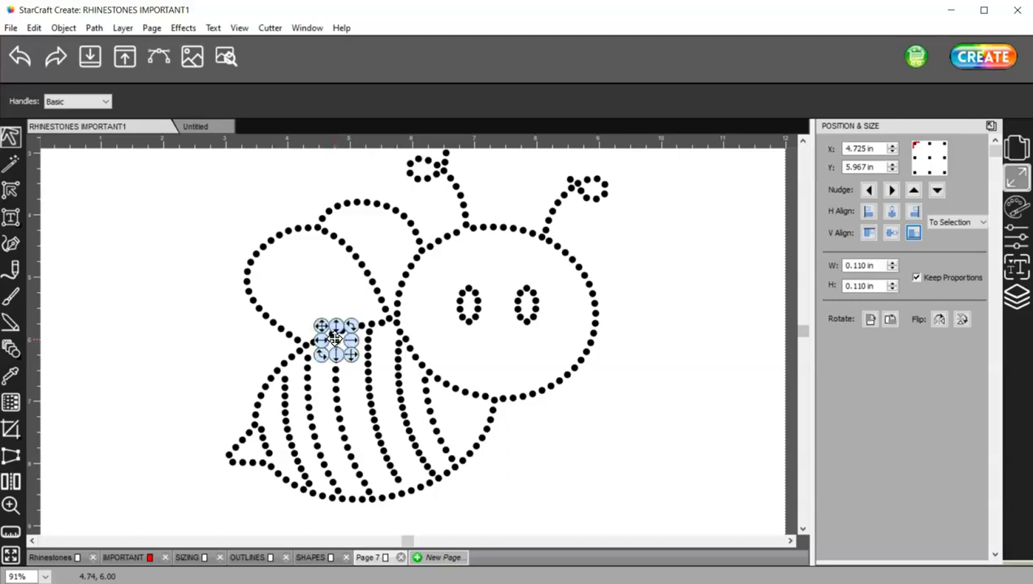
pyautogui.moveTo(335, 338); pyautogui.dragTo(214, 462)
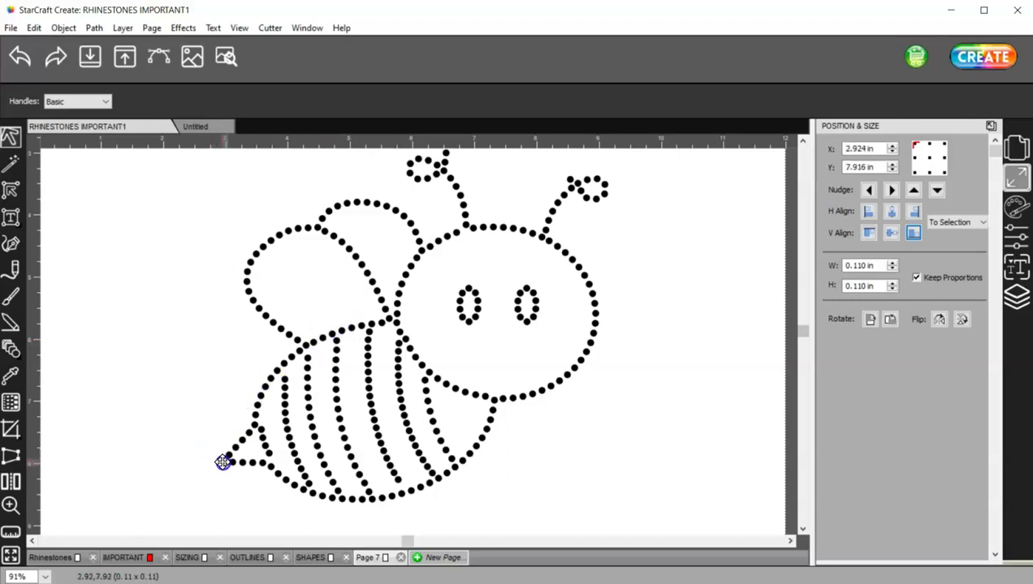
pyautogui.click(180, 390)
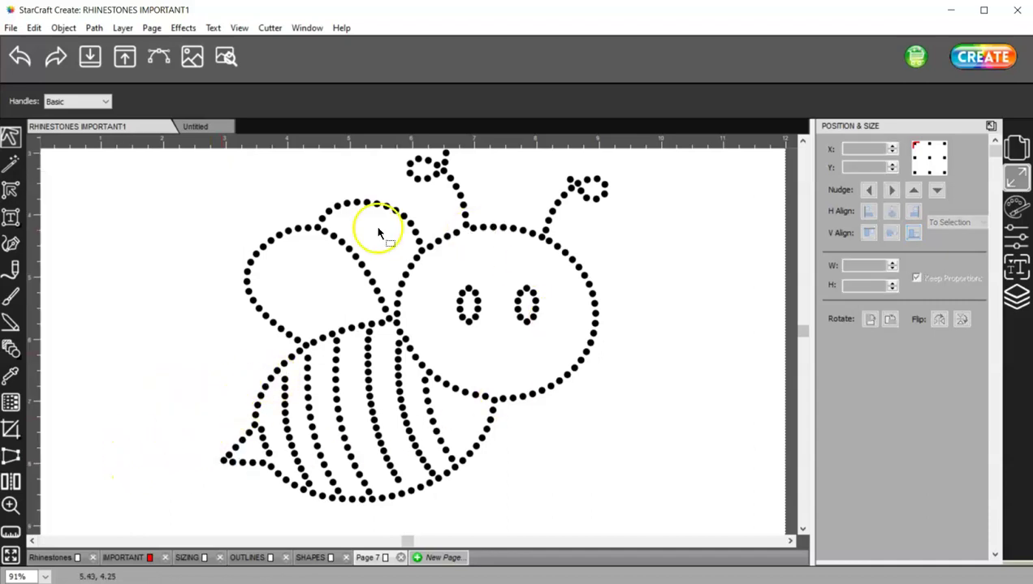
pyautogui.keyDown('alt'); pyautogui.scroll(-3, 402, 281); pyautogui.keyUp('alt')
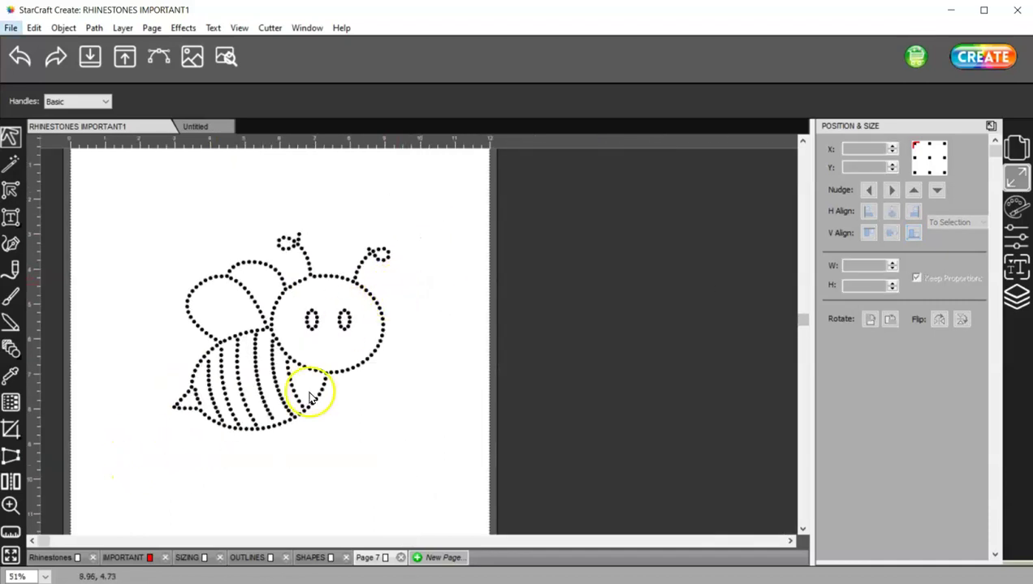